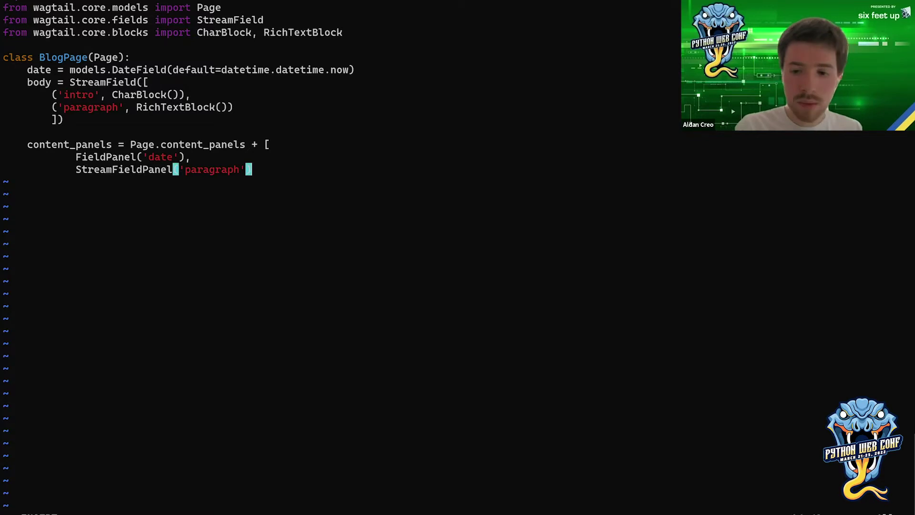
- Close the content_panels list and import FieldPanel and StreamFieldPanel from wagtail.admin.edit_handlers below the other imports
key("Return")
type("]")
key("Up")
key("Up")
key("Up")
key("Up")
key("Up")
key("Up")
key("Up")
key("Up")
key("Up")
key("Up")
key("Up")
key("Return")
key("Up")
type("from wagtail.admin")
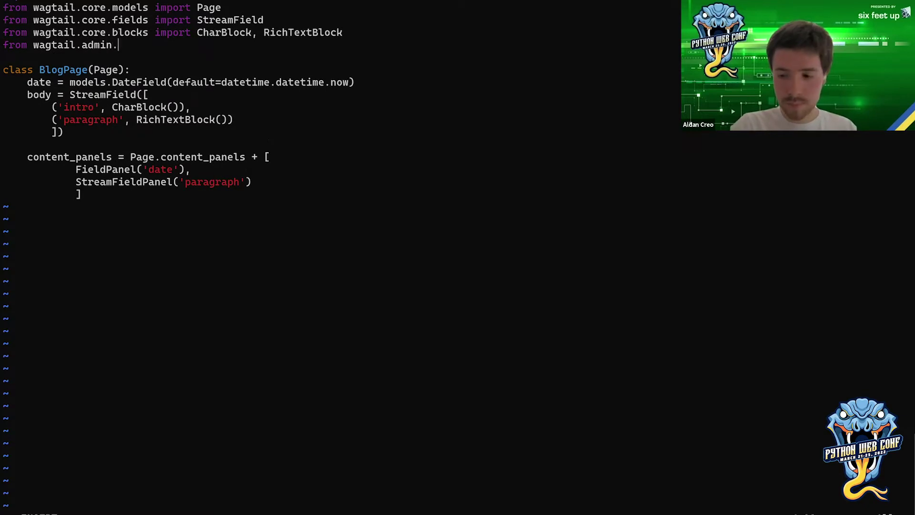
type(".edit_h")
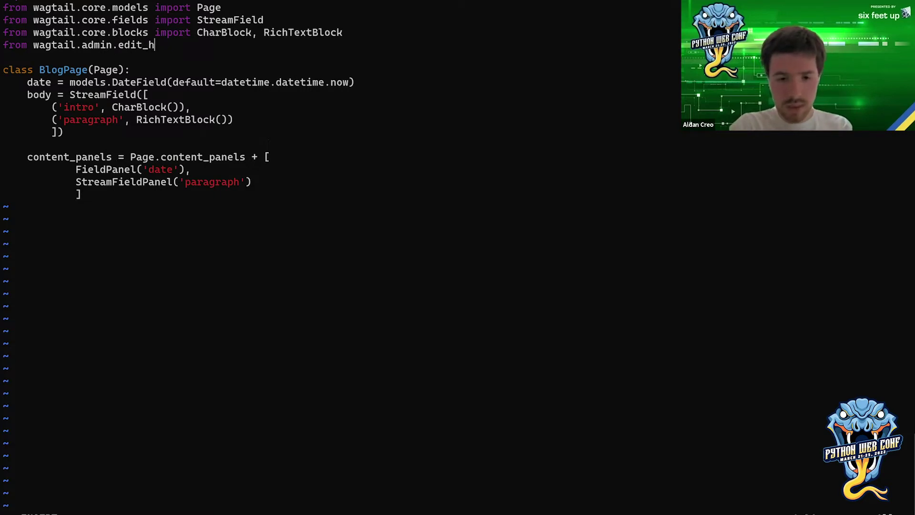
type("andlers import ")
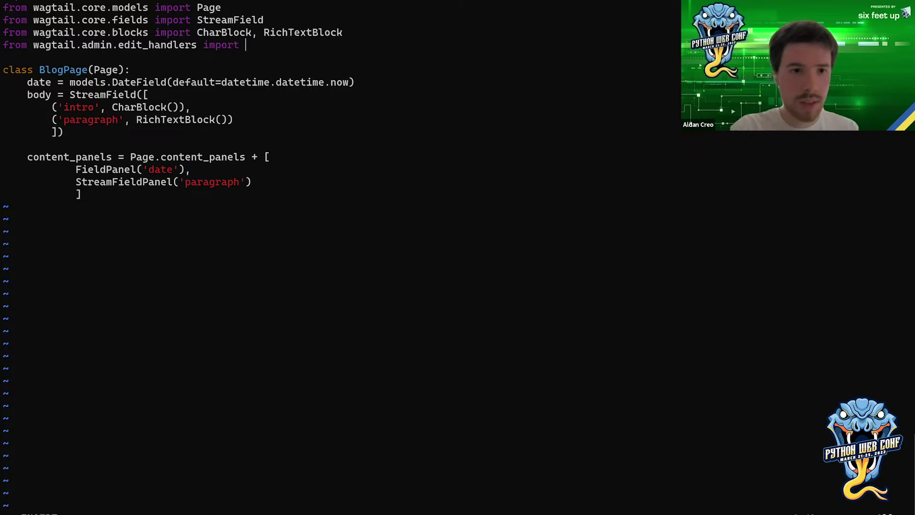
type("FieldPan")
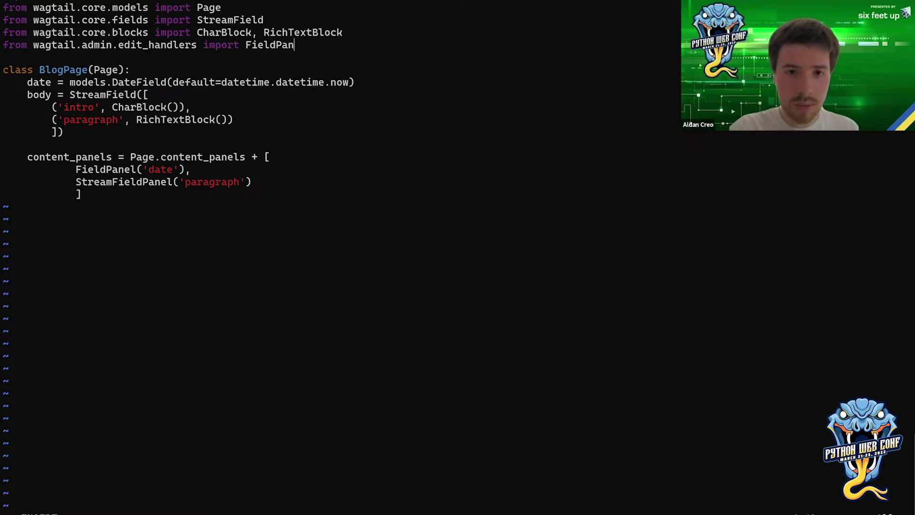
type("el, StreamField")
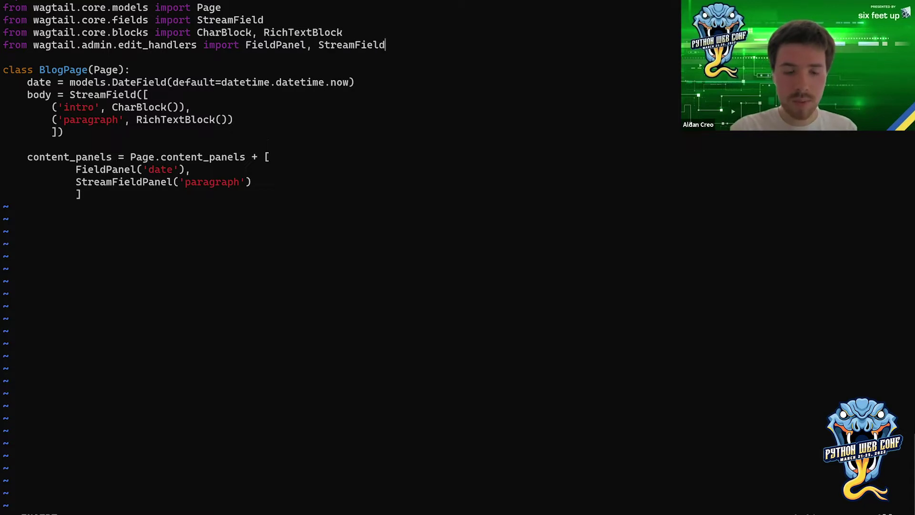
type("Panel")
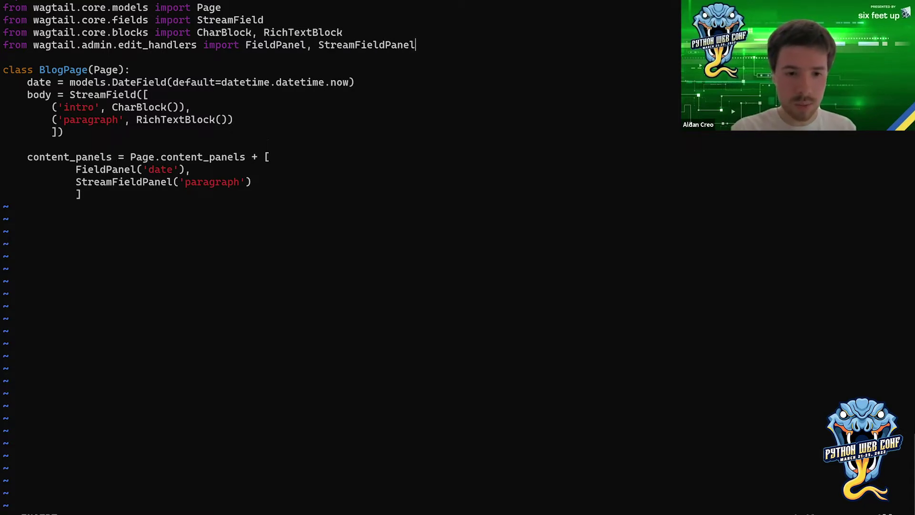
- Save and close blog/models.py and start the development server with python manage.py runserver
key("Escape")
type(":wq")
key("Return")
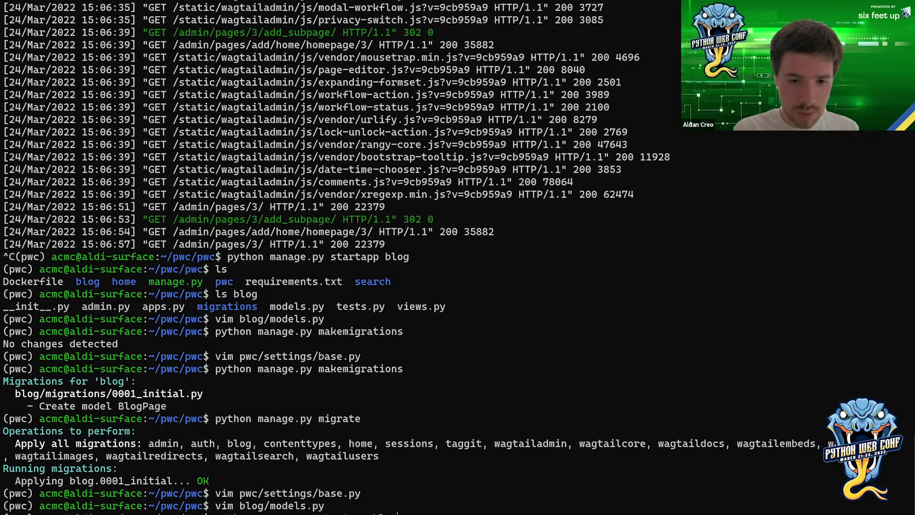
scroll(273, 224, "down", 1)
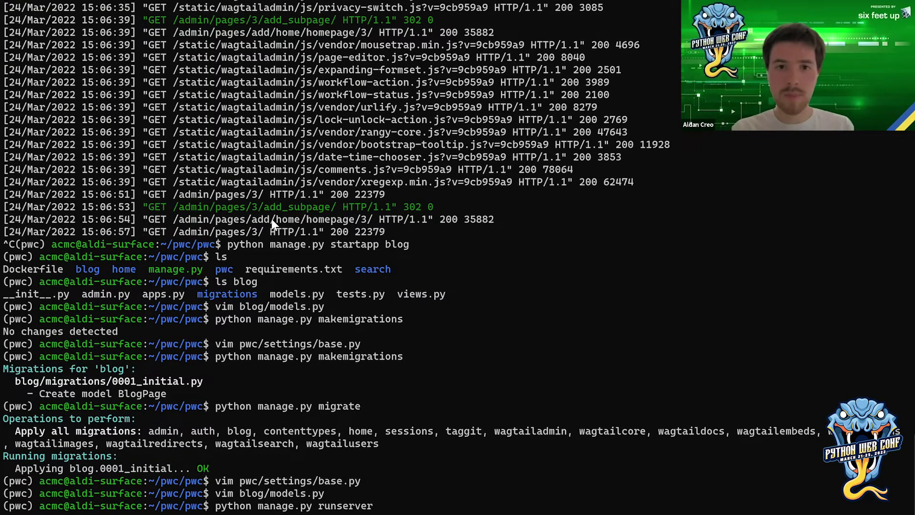
key("alt+Tab")
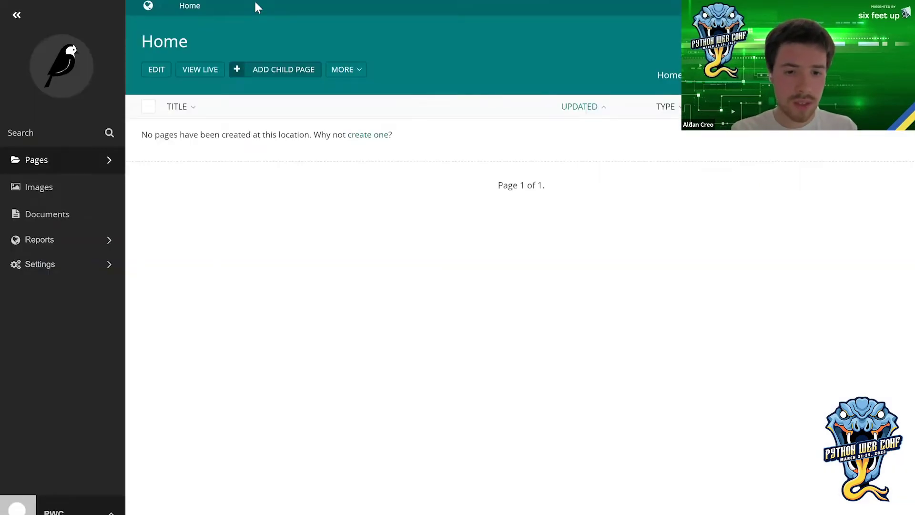
key("alt+Tab")
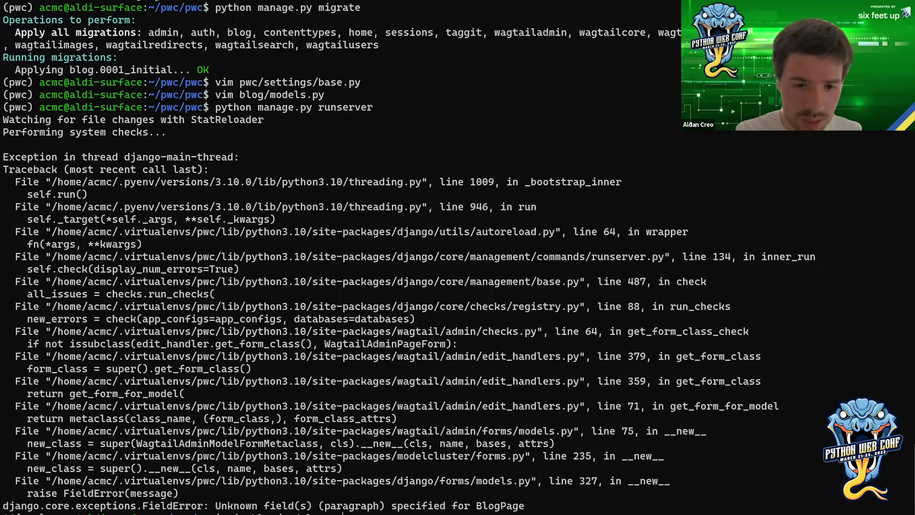
- Reopen blog/models.py and change the StreamFieldPanel argument in content_panels to 'body'
key("Return")
key("j")
key("j")
key("j")
key("j")
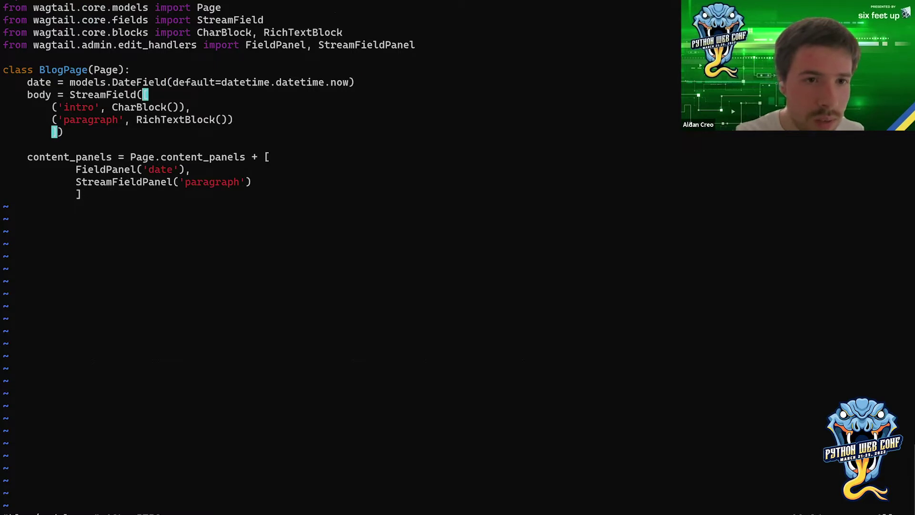
key("h")
key("j")
key("j")
key("j")
key("j")
key("j")
key("j")
key("j")
key("$")
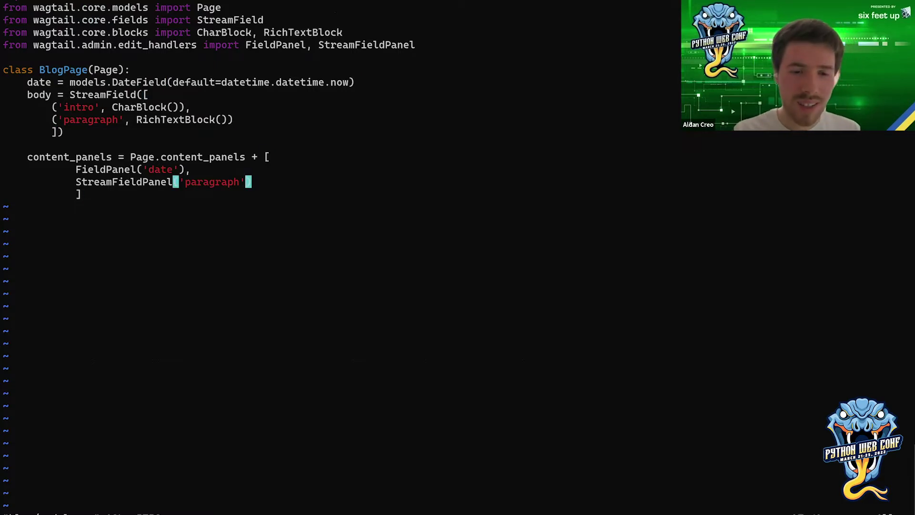
key("h")
key("i")
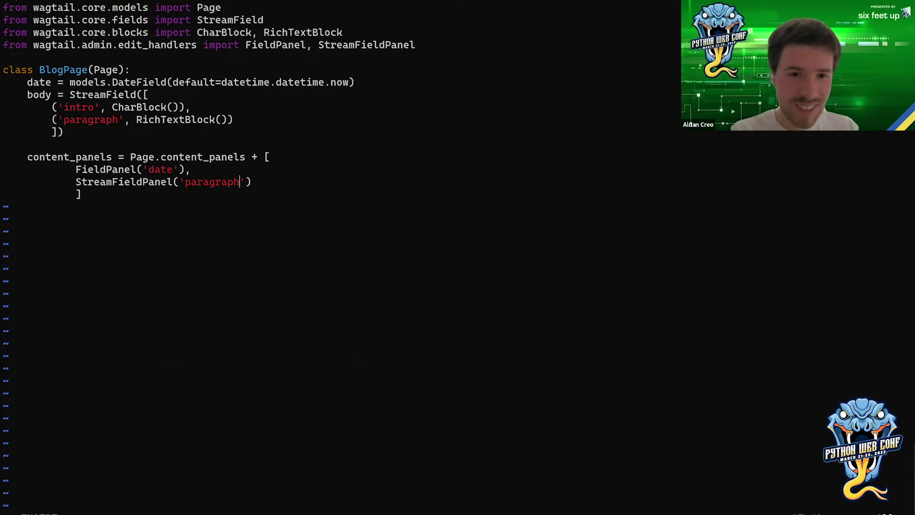
key("BackSpace")
key("BackSpace")
key("BackSpace")
key("BackSpace")
key("BackSpace")
key("BackSpace")
key("BackSpace")
key("BackSpace")
key("BackSpace")
type("body")
key("Escape")
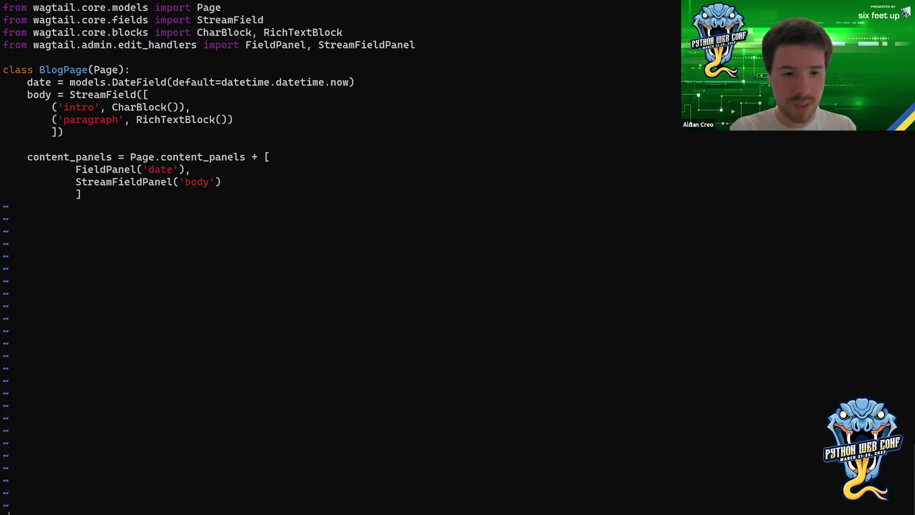
- Restart the development server and reload the Wagtail admin page in the browser
key("alt+Tab")
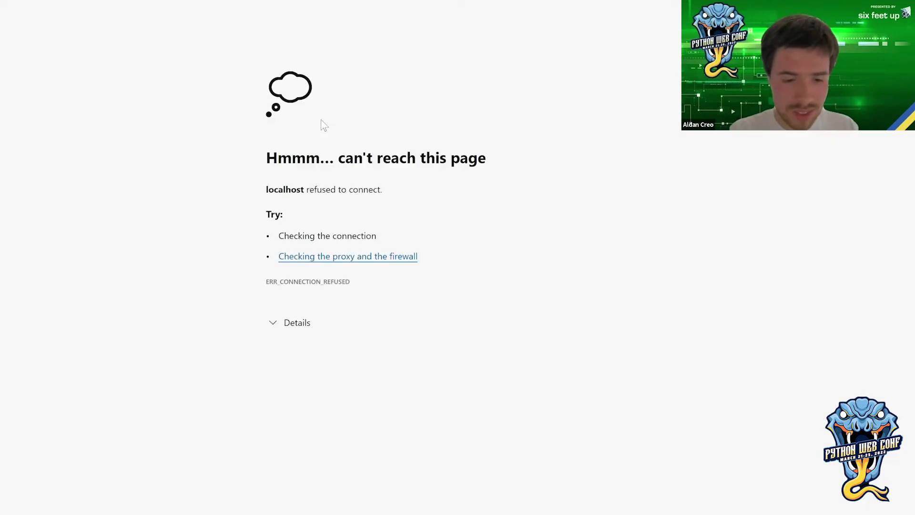
key("alt+Tab")
key("Return")
key("alt+Tab")
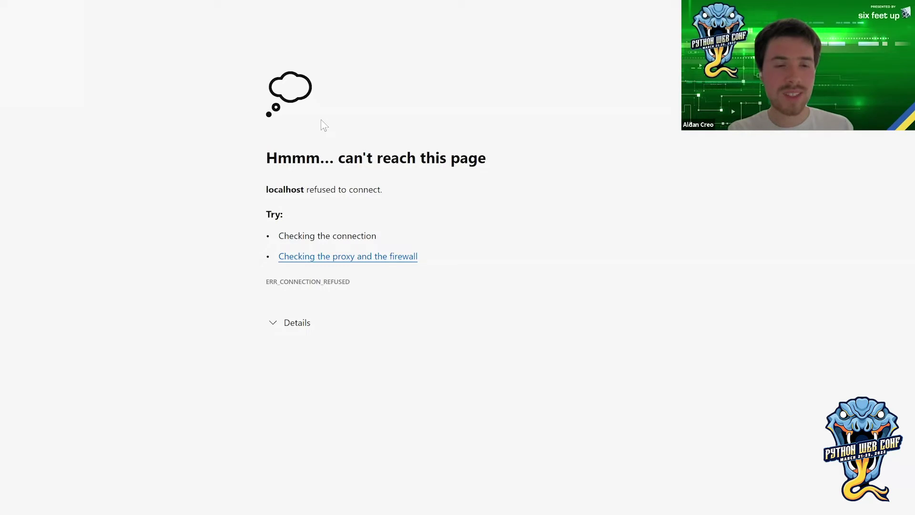
key("F5")
- Create a Blog page under Home and give it the title "My first page"
left_click(264, 76)
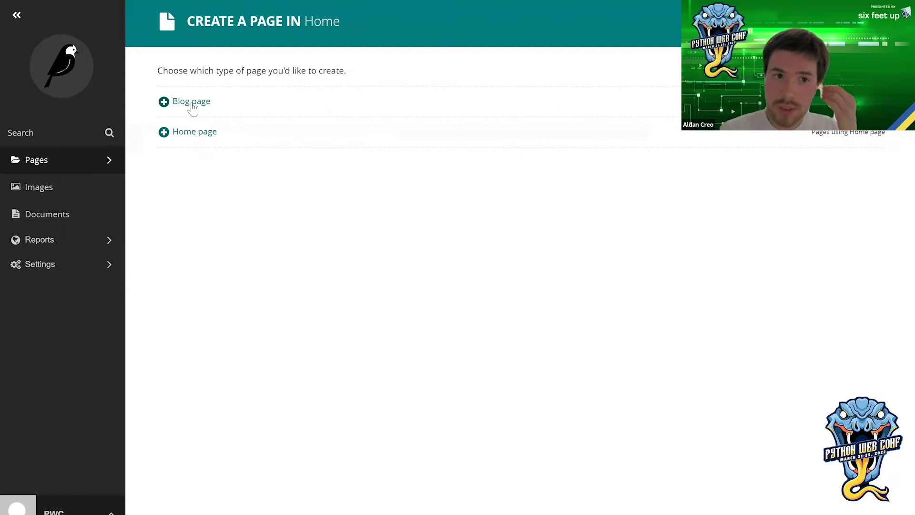
left_click(192, 109)
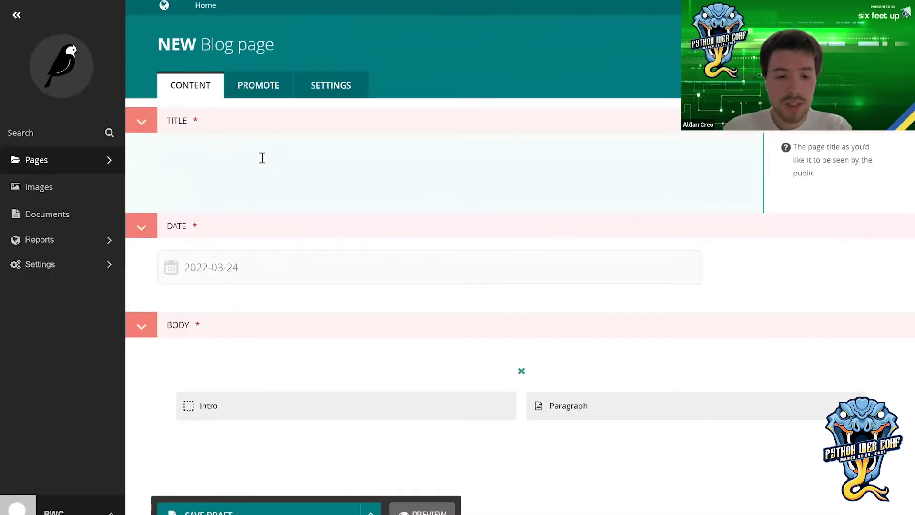
type("T")
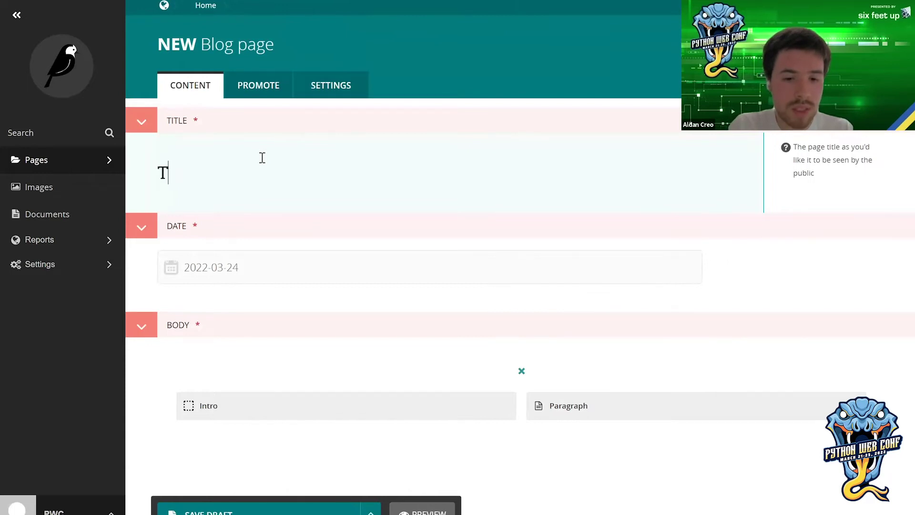
key("BackSpace")
type("My fri")
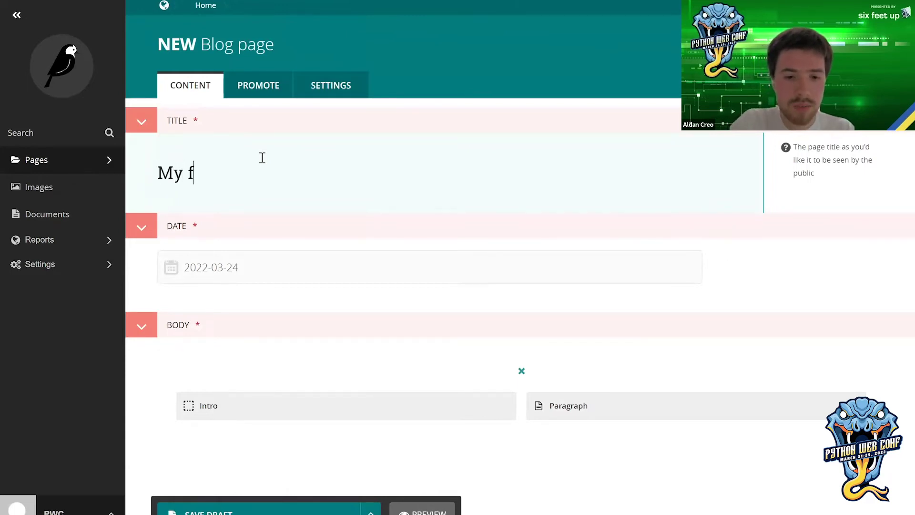
key("BackSpace")
key("BackSpace")
type("irst page")
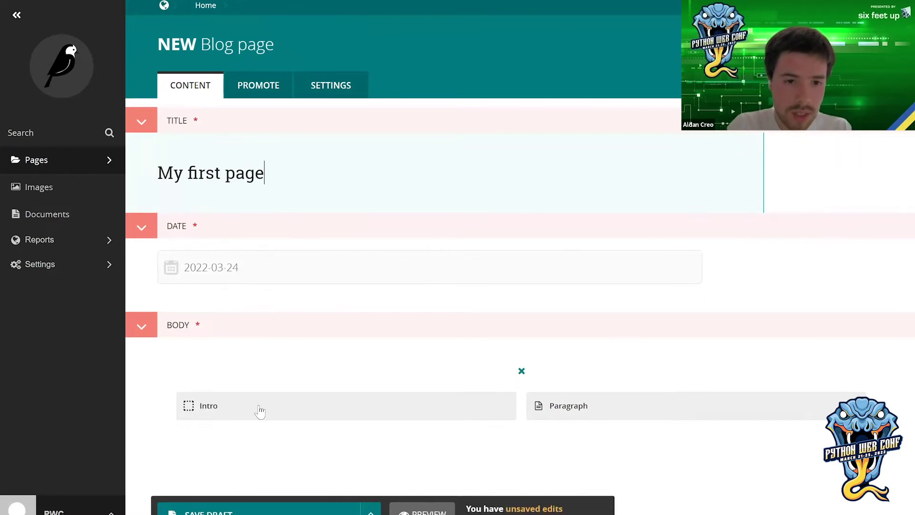
- Add an Intro block reading "This is my intro" to the body and insert a Paragraph block below it
left_click(285, 409)
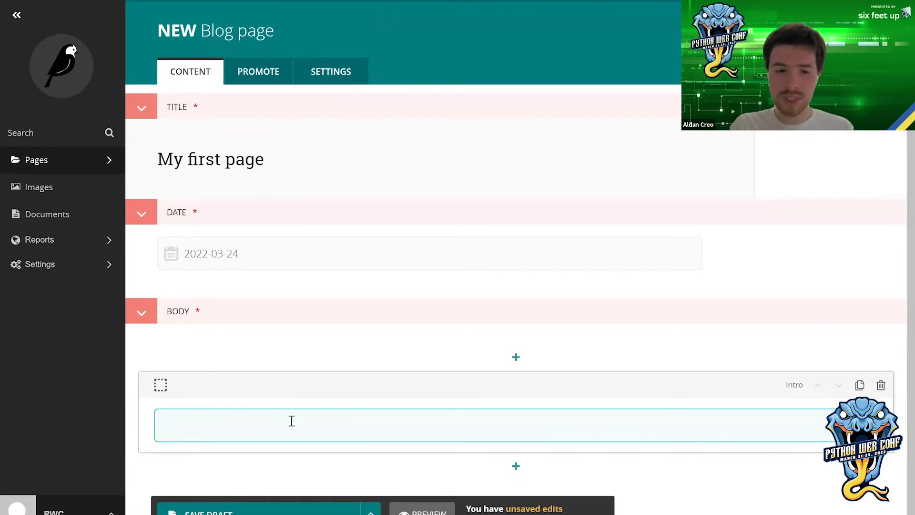
type("This is my intro")
left_click(516, 475)
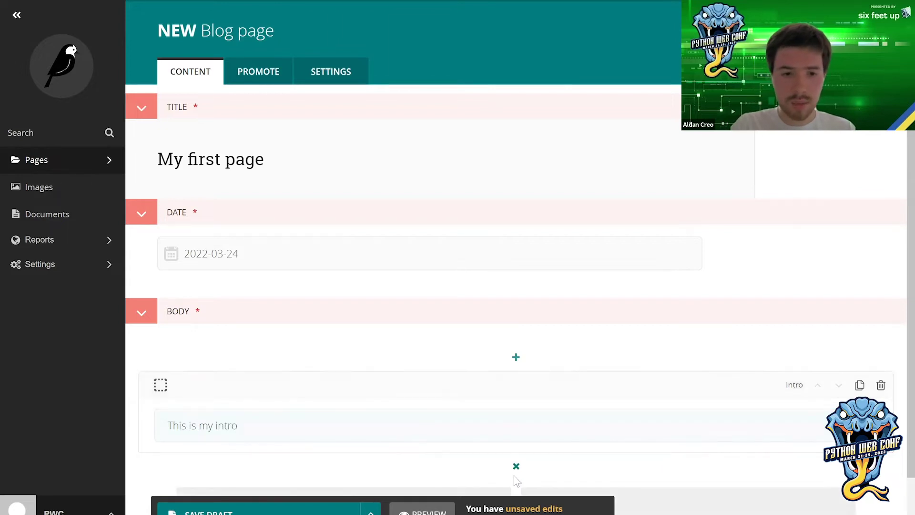
left_click(571, 450)
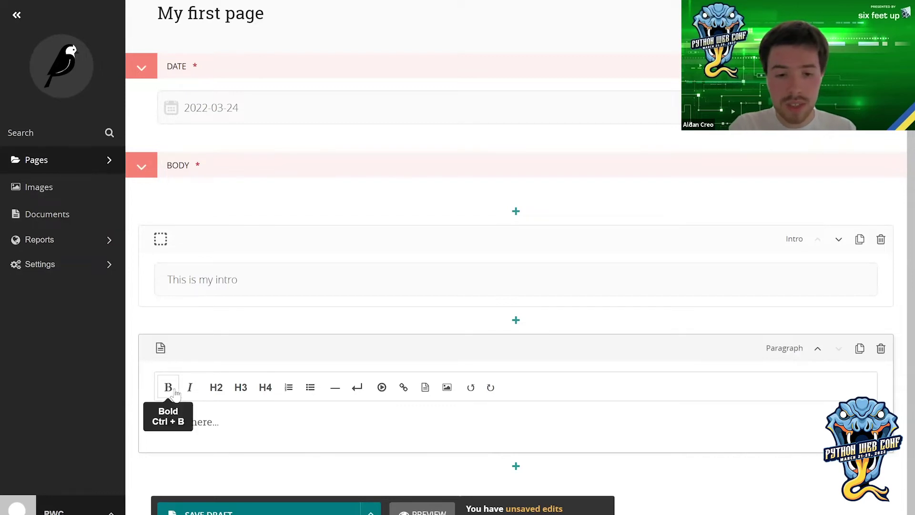
- Write "This is the body of the webpage that" as plain text in the Paragraph block
type("This is")
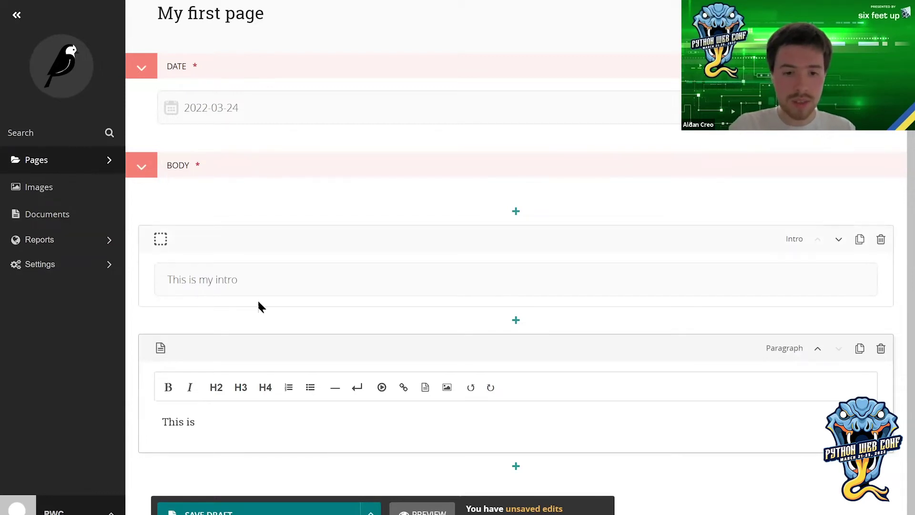
type(" the body ")
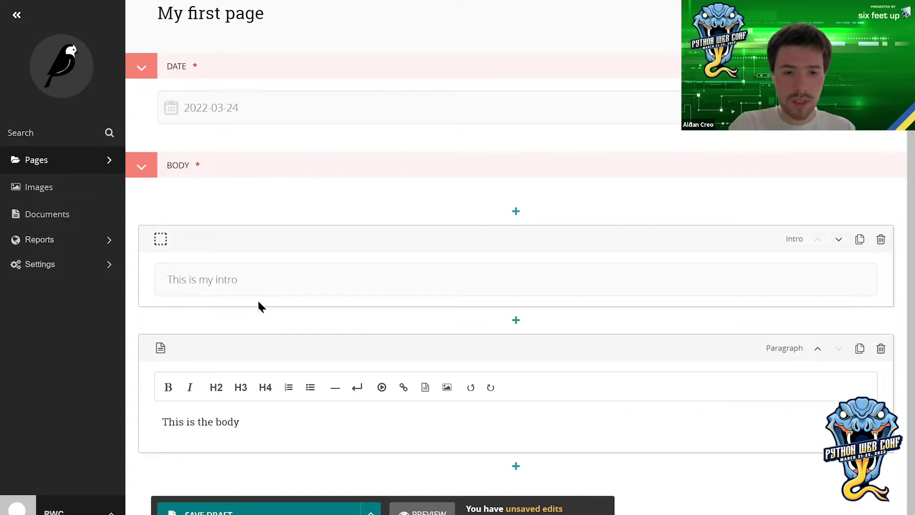
type("of the")
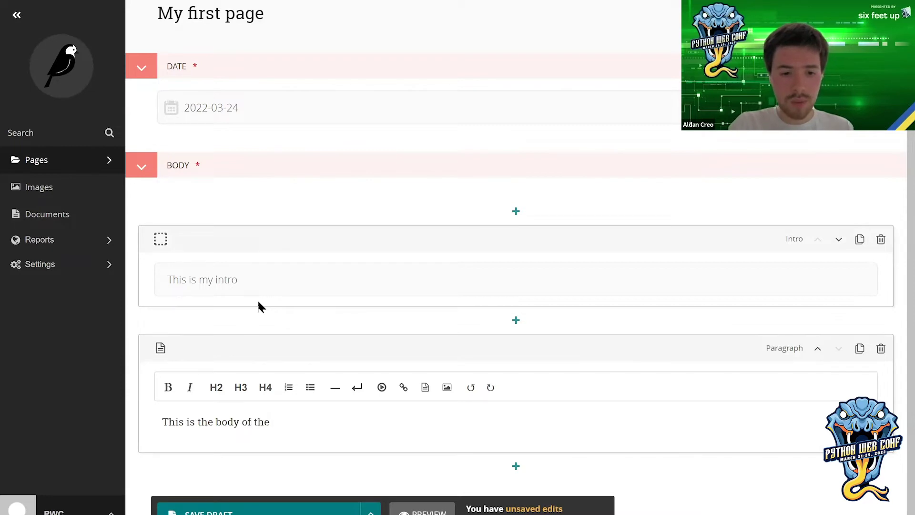
type(" webpage")
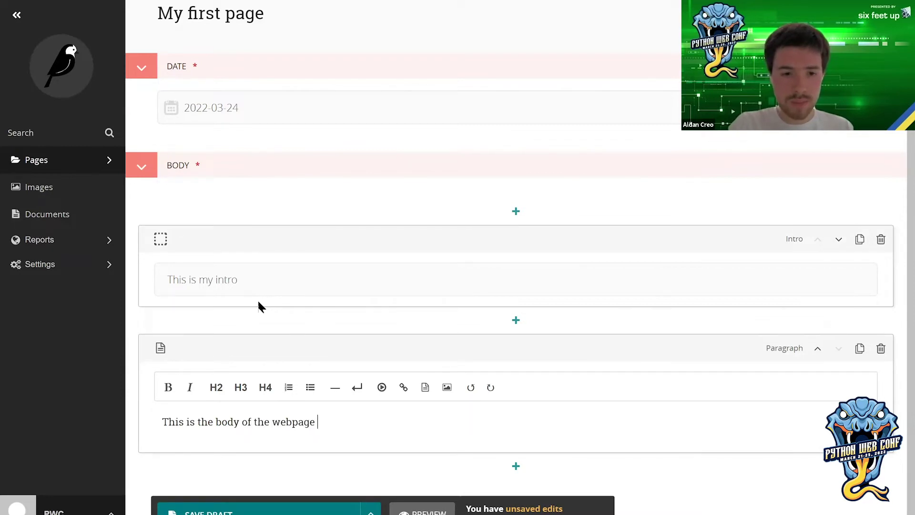
type(" that")
key("BackSpace")
key("BackSpace")
key("BackSpace")
key("BackSpace")
key("BackSpace")
left_click(171, 387)
type("that")
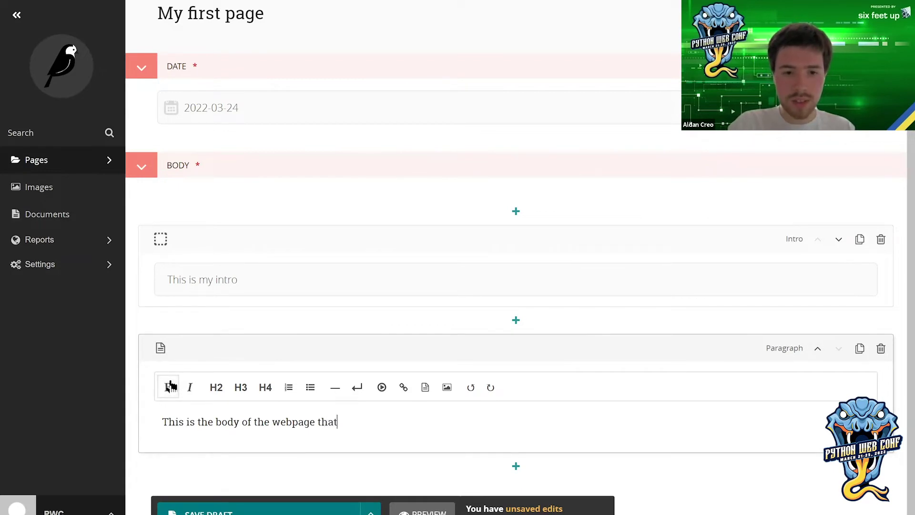
- Continue the paragraph with "has been created" in bold
left_click(170, 387)
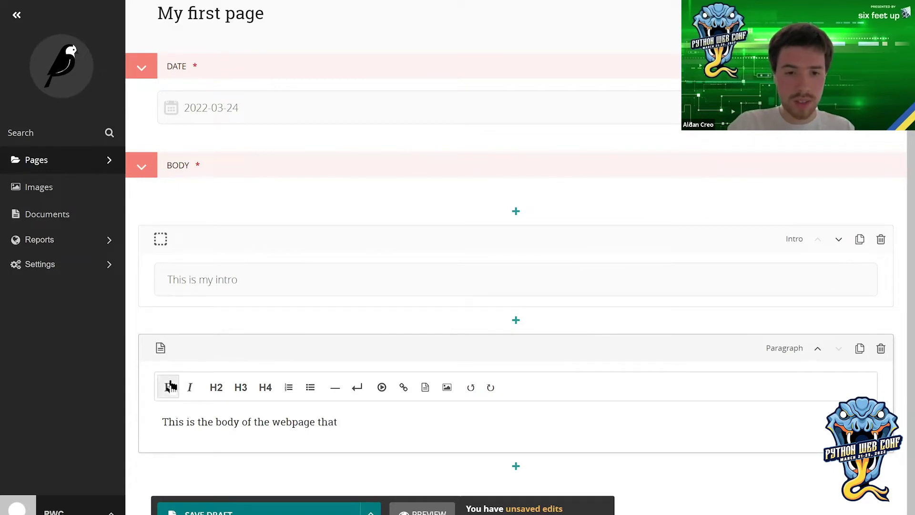
type("has been ")
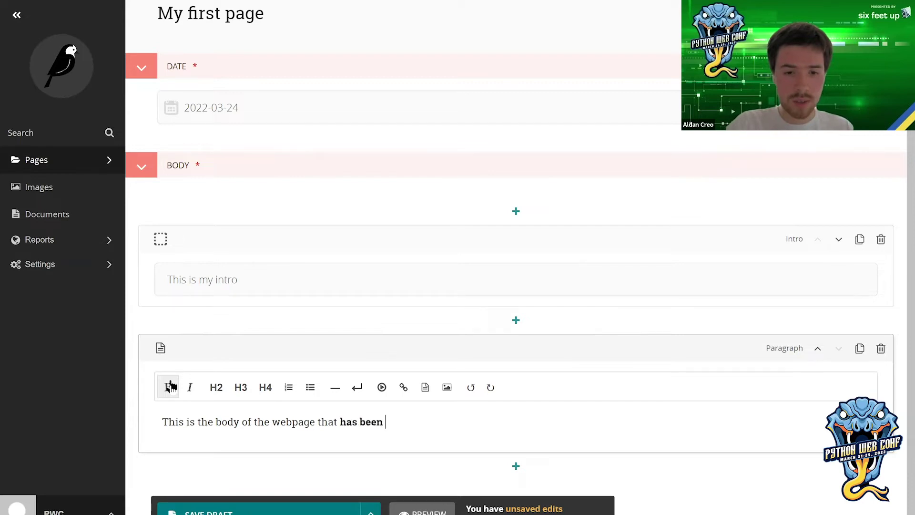
type("created")
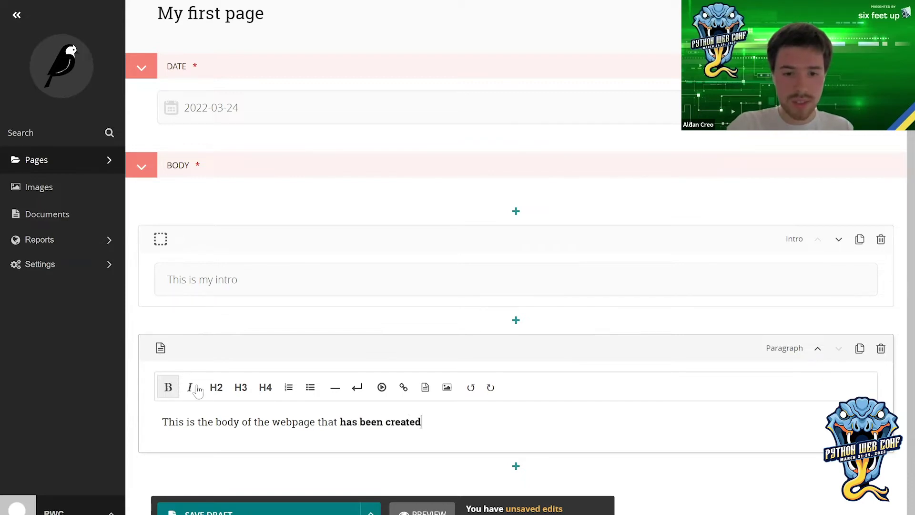
- Finish the paragraph with "in Wagtail" in bold italics and publish the page
left_click(198, 390)
type("in ")
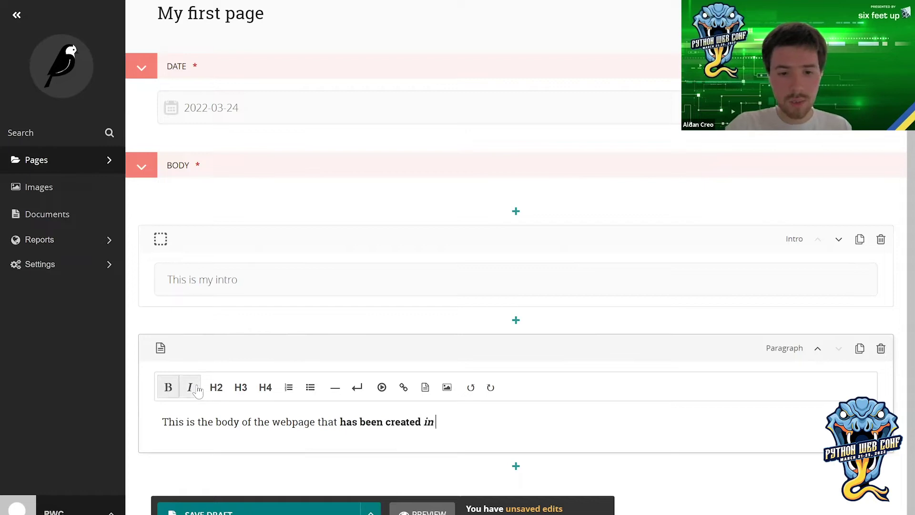
type("Wagtail")
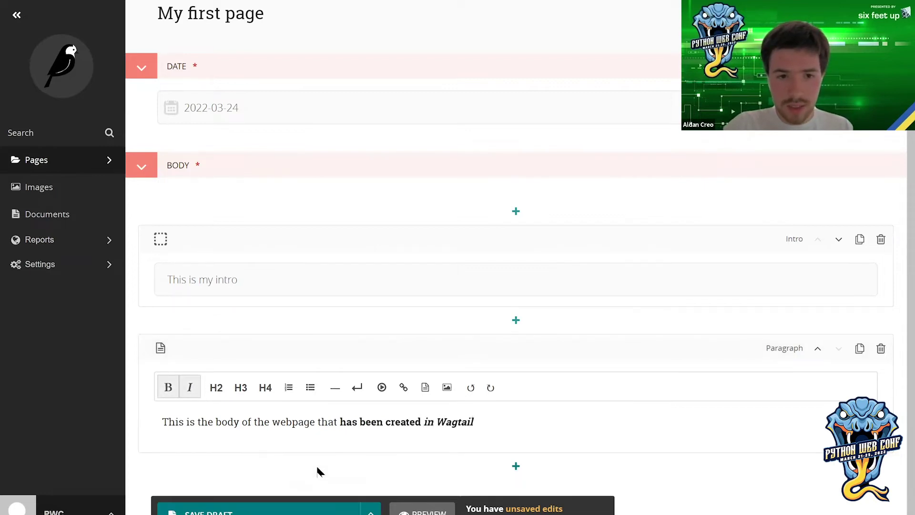
mouse_move(351, 205)
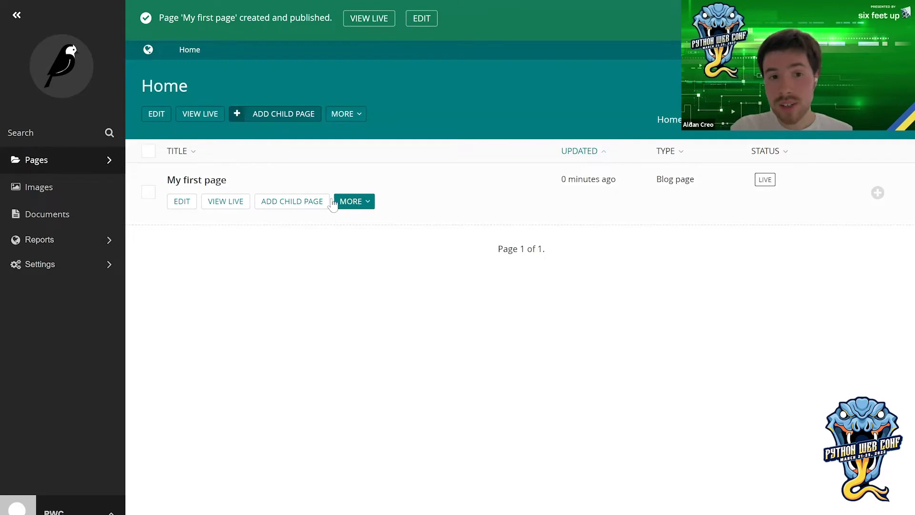
- Open the live version of "My first page" in a separate tab, check it and return to the admin page listing
right_click(251, 209)
left_click(255, 210)
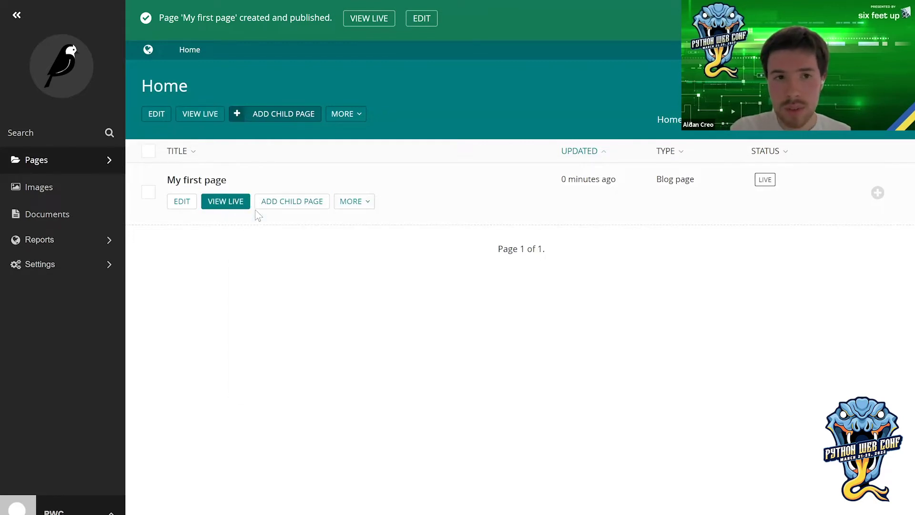
left_click(226, 3)
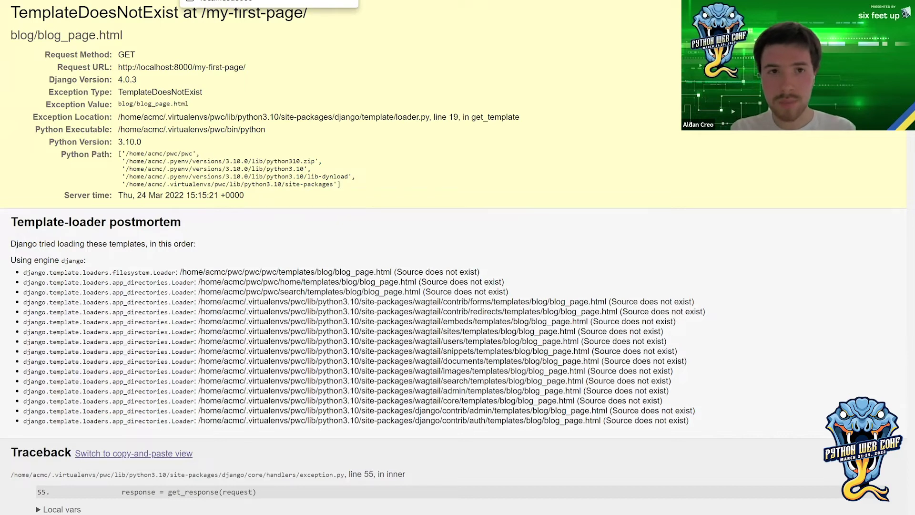
left_click(267, 1)
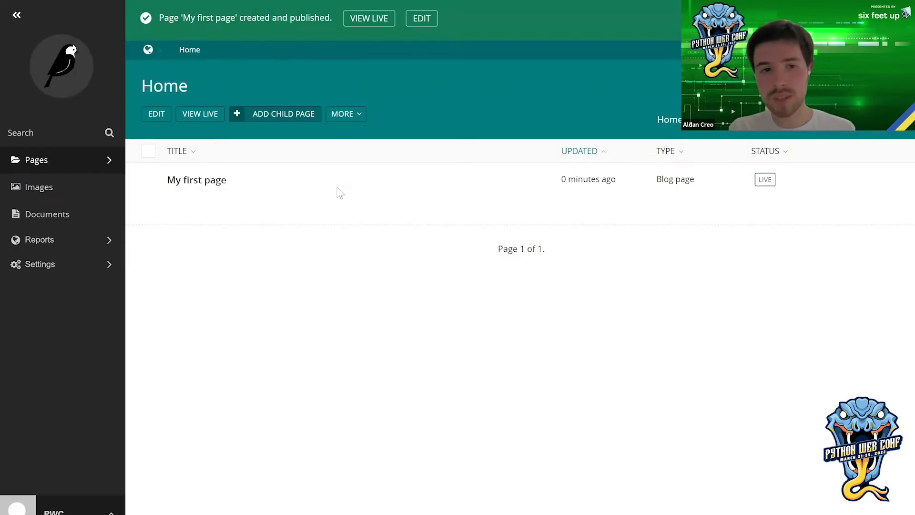
- Start a copy of "My first page" and title it "My second page"
left_click(355, 201)
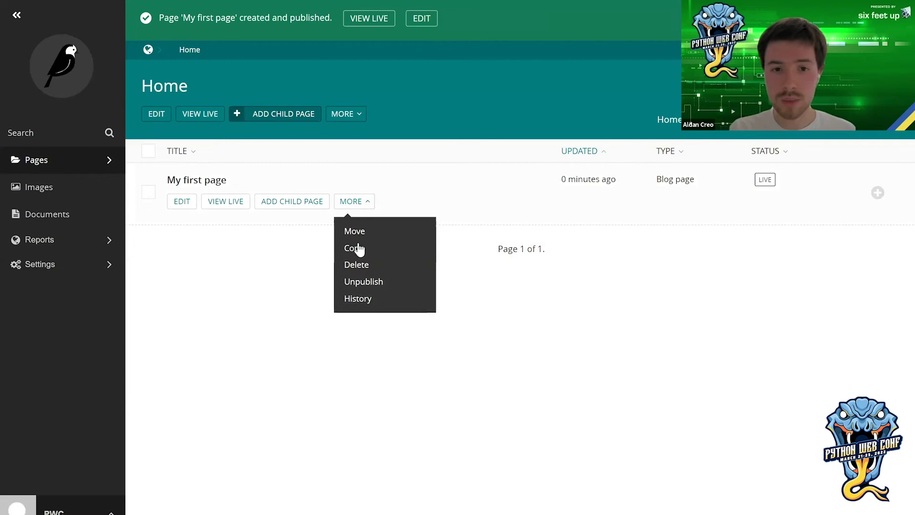
left_click(359, 249)
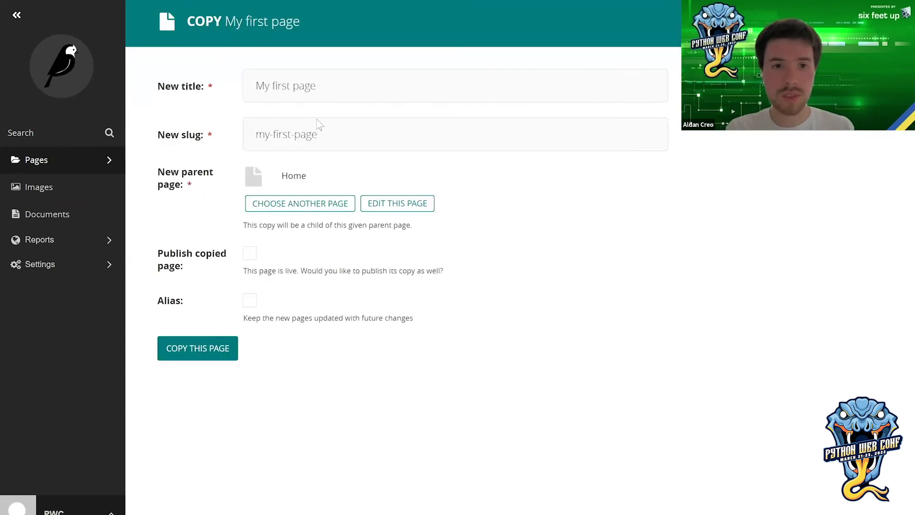
double_click(274, 81)
type("second")
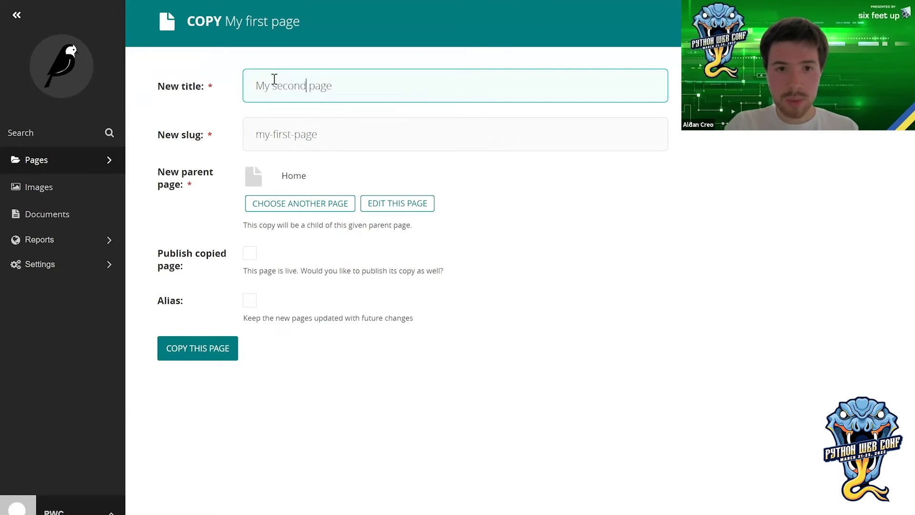
- Set the copy's slug to "my-second-page" and create it as a published page
left_click(290, 135)
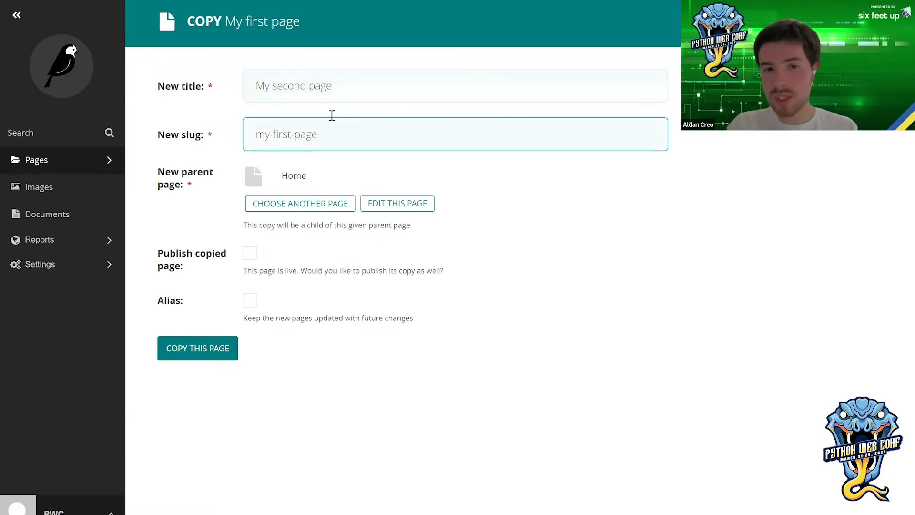
key("BackSpace")
key("BackSpace")
key("BackSpace")
key("BackSpace")
key("BackSpace")
type("sec")
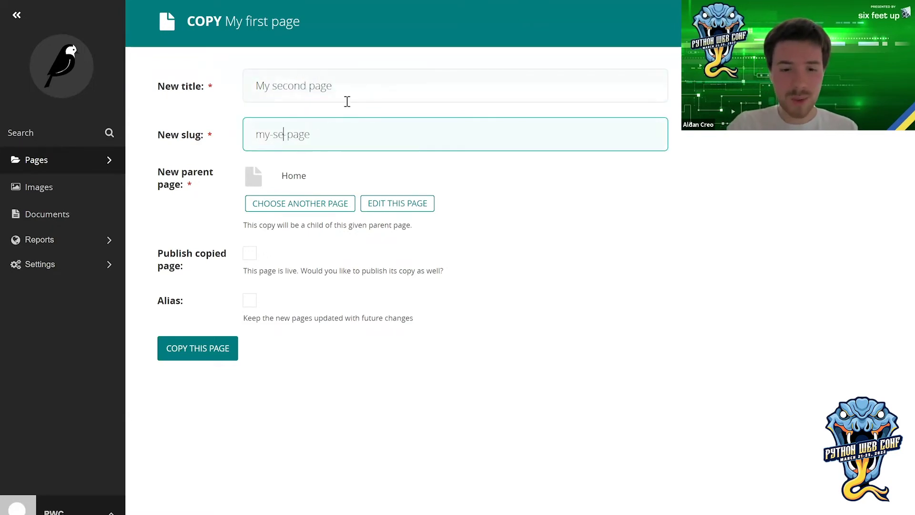
type("ond")
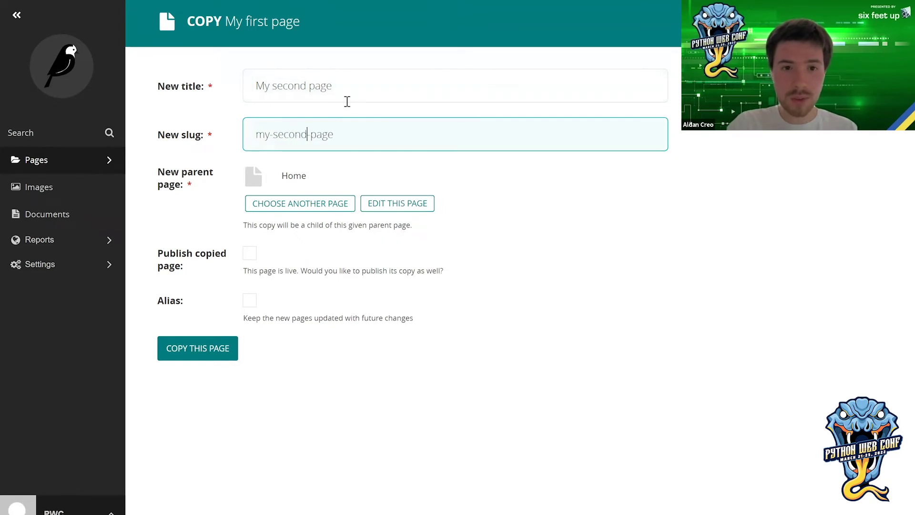
left_click(249, 253)
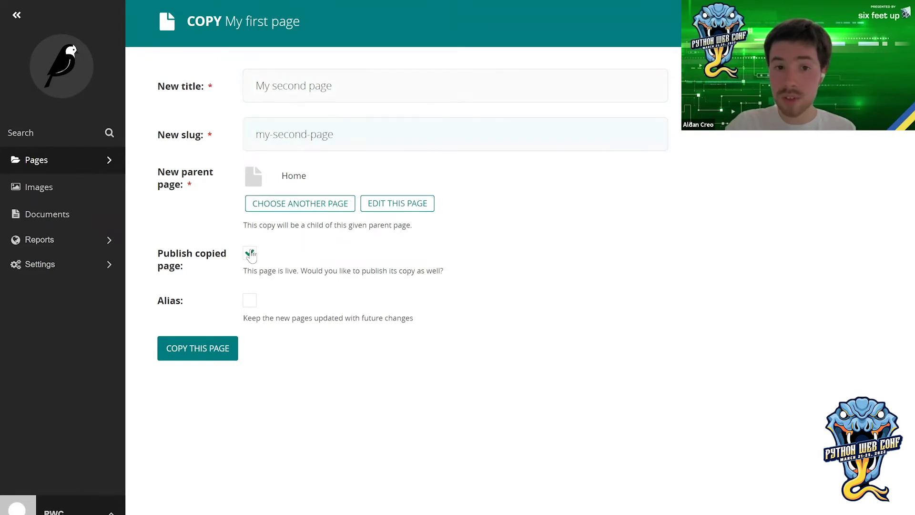
left_click(219, 353)
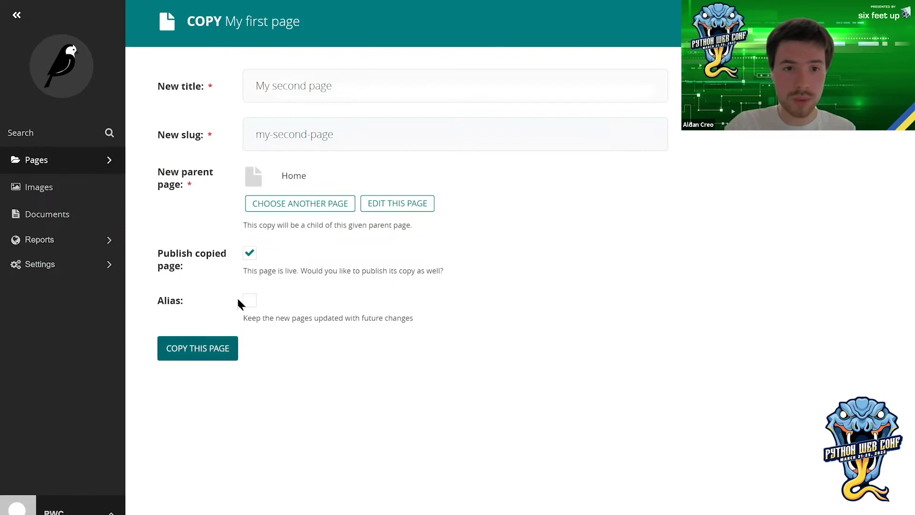
- Start a copy of "My second page" and set its slug to "my-third-page"
mouse_move(327, 200)
left_click(358, 198)
left_click(355, 244)
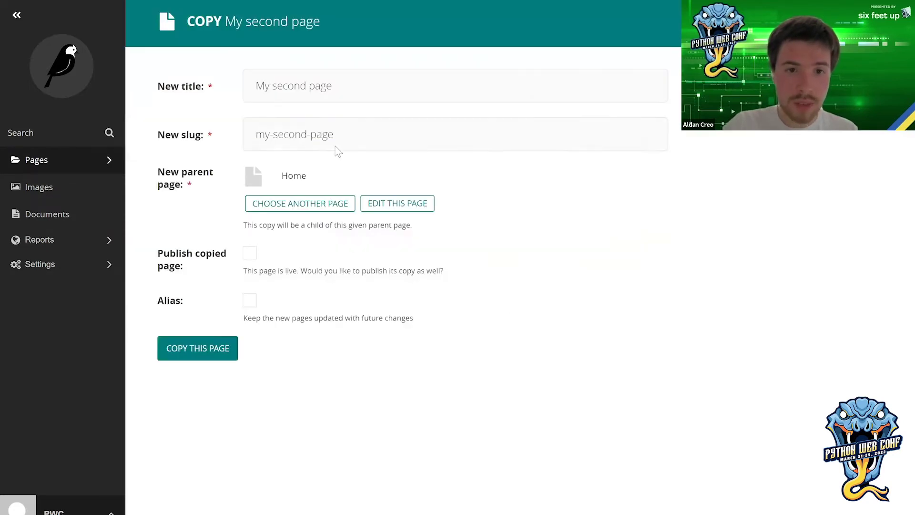
left_click(308, 136)
key("BackSpace")
key("BackSpace")
key("BackSpace")
key("BackSpace")
key("BackSpace")
key("BackSpace")
key("BackSpace")
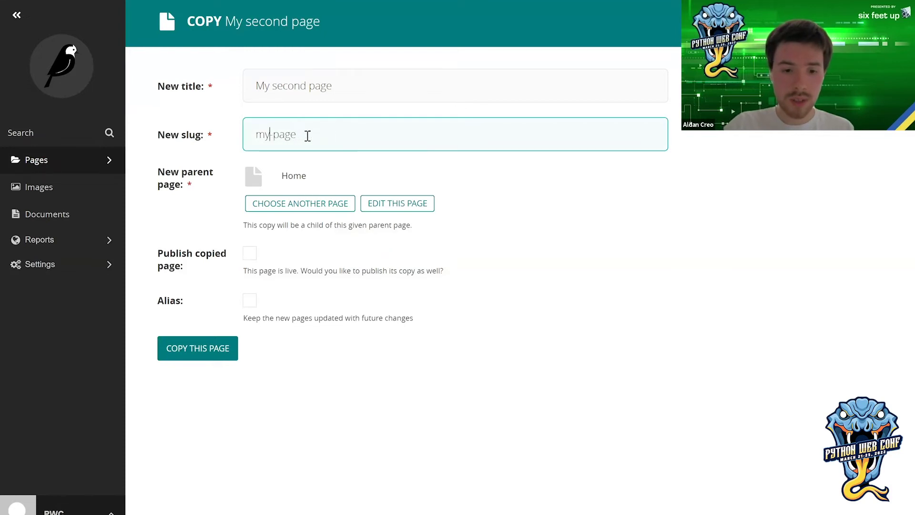
type("-third")
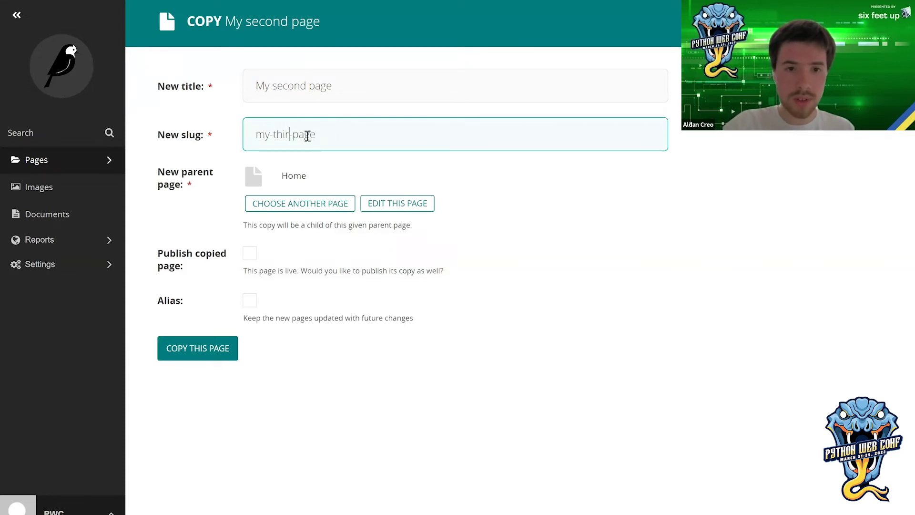
- Title the copy "My third page" and create it as a published page
double_click(284, 84)
type("third")
left_click(250, 253)
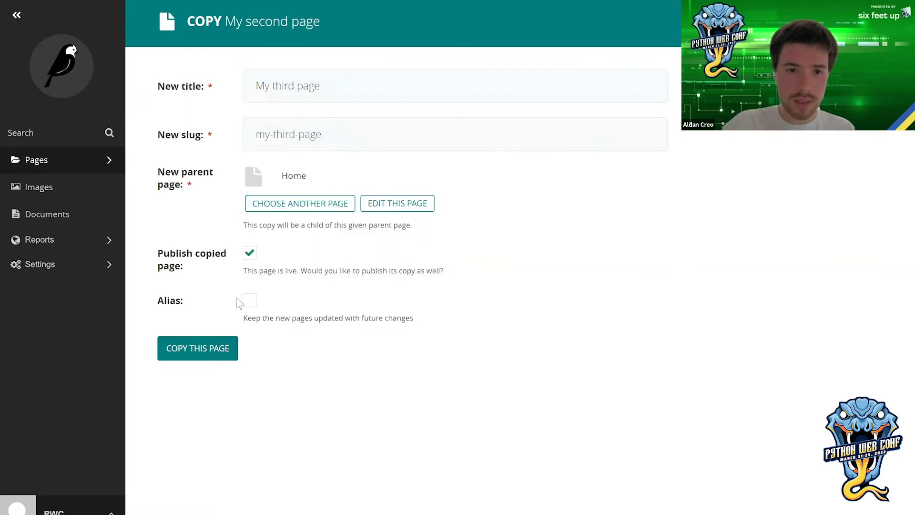
left_click(217, 352)
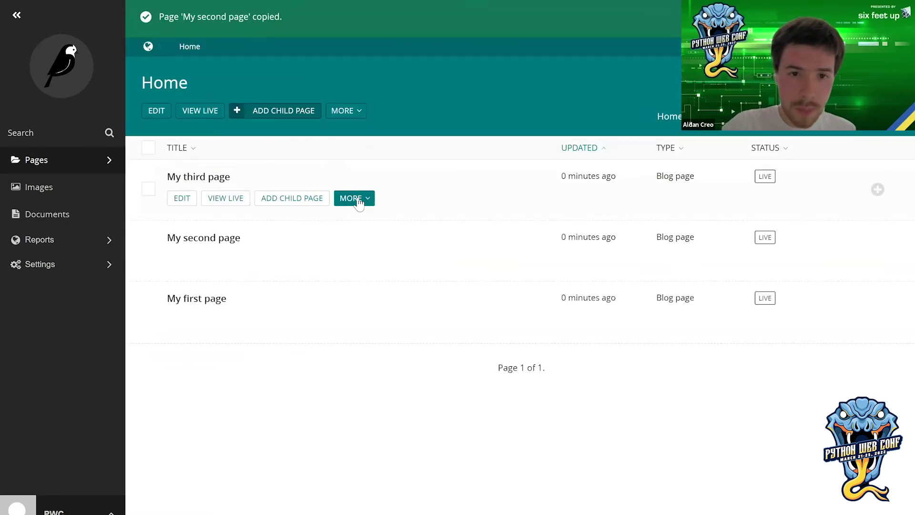
- Start a copy of "My third page" and title it "My fourth page"
left_click(354, 198)
left_click(356, 245)
double_click(280, 88)
type("fourth")
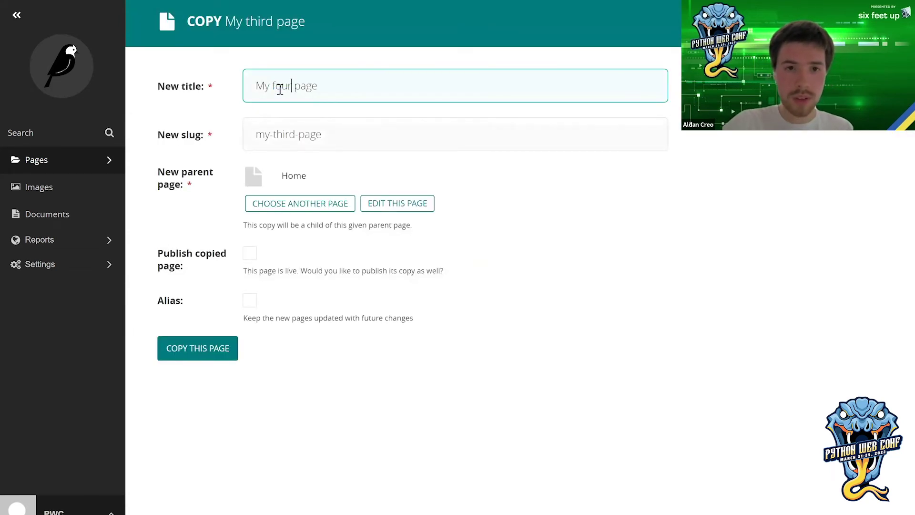
- Set the copy's slug to "my-fourth-page" and create it as a published page
left_click(296, 135)
key("BackSpace")
key("BackSpace")
key("BackSpace")
key("BackSpace")
key("BackSpace")
type("fourth")
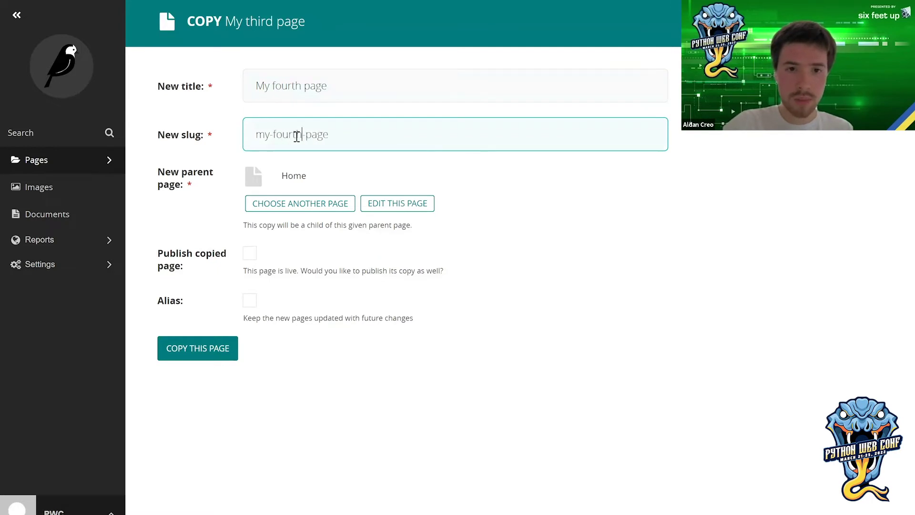
left_click(248, 254)
left_click(213, 339)
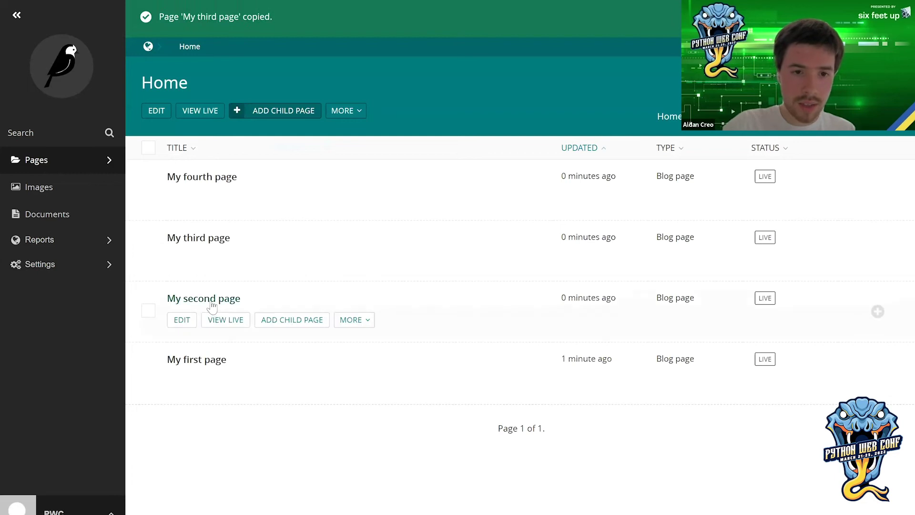
- Open "My second page" for editing and extend the end of its paragraph with ", for the second time!"
left_click(213, 299)
scroll(210, 306, "down", 3)
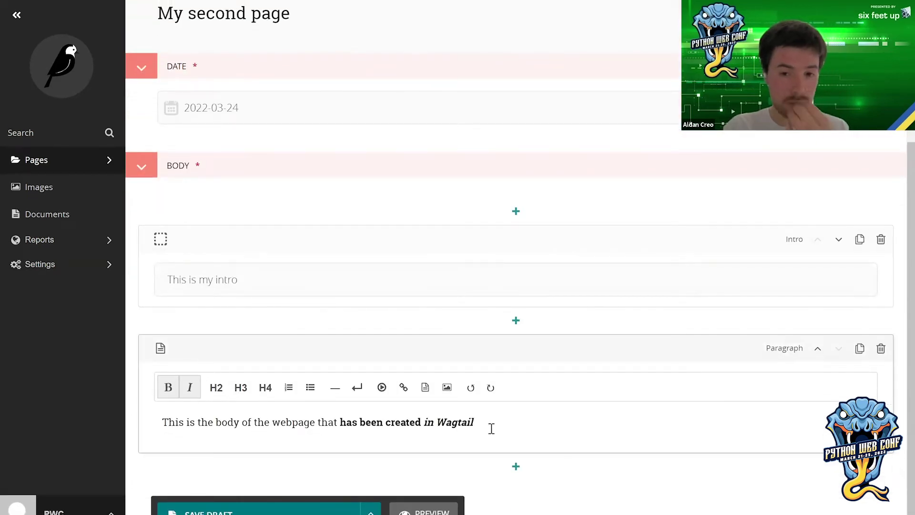
type("for t")
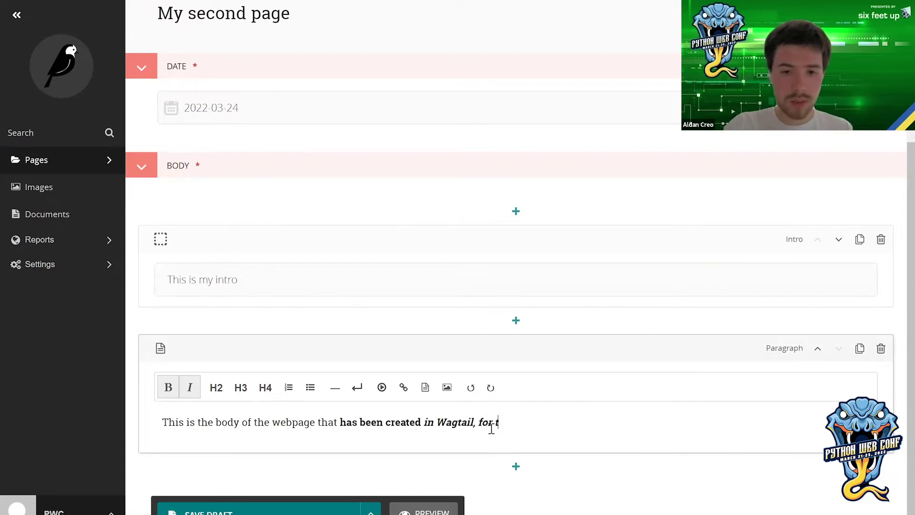
type("he second ti")
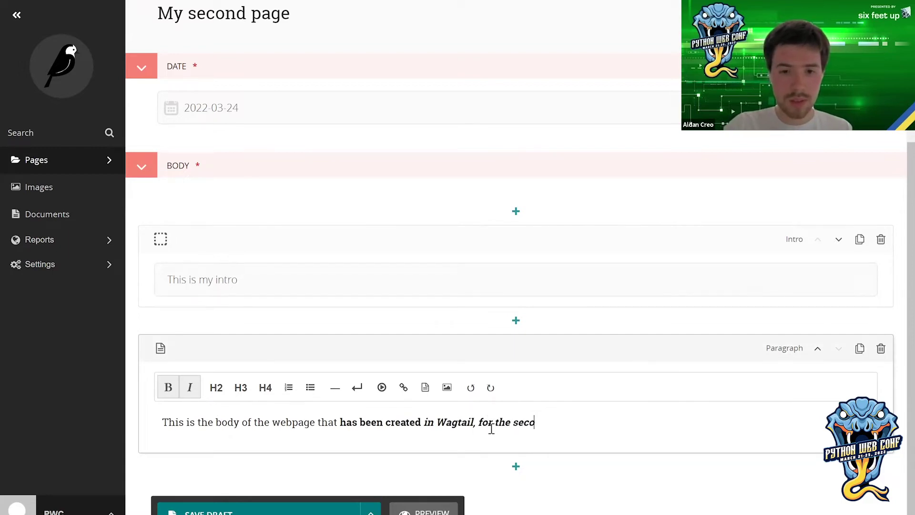
type("!")
left_click(371, 510)
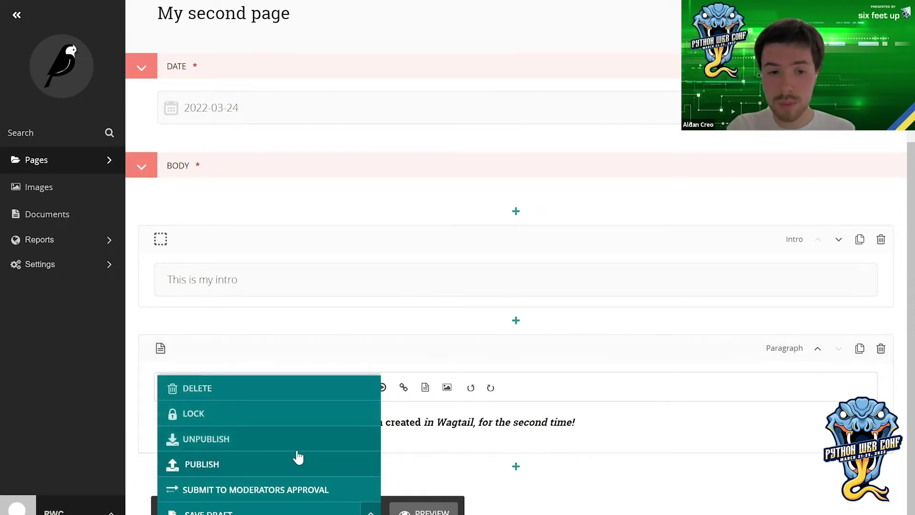
- Set the second page's date to 2022-03-09 and publish the page
left_click(226, 114)
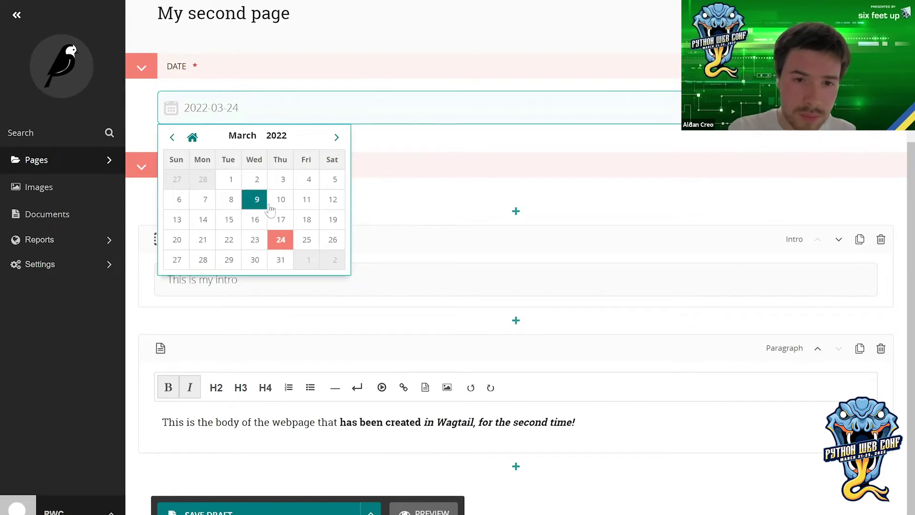
left_click(256, 201)
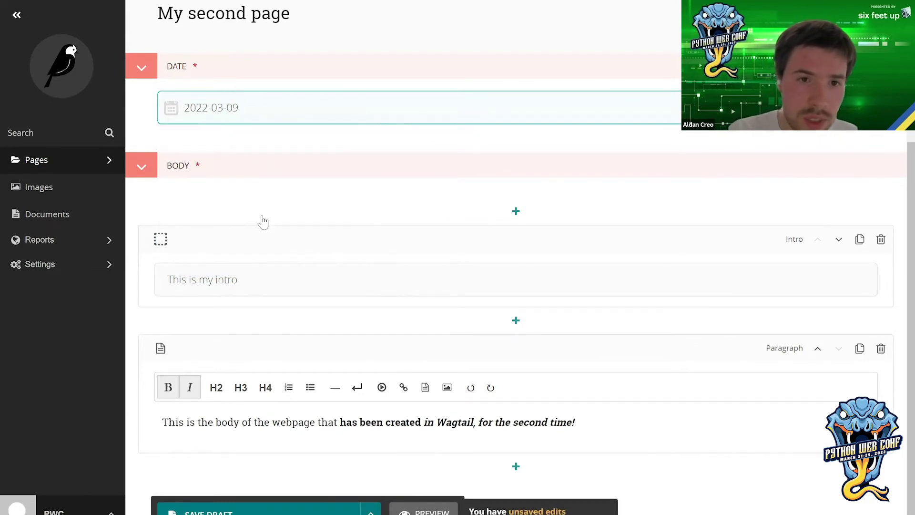
left_click(371, 509)
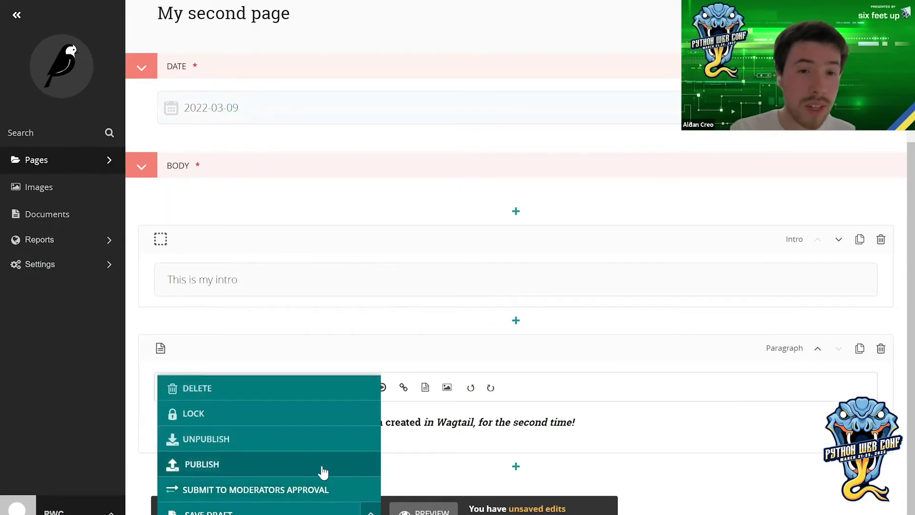
left_click(323, 472)
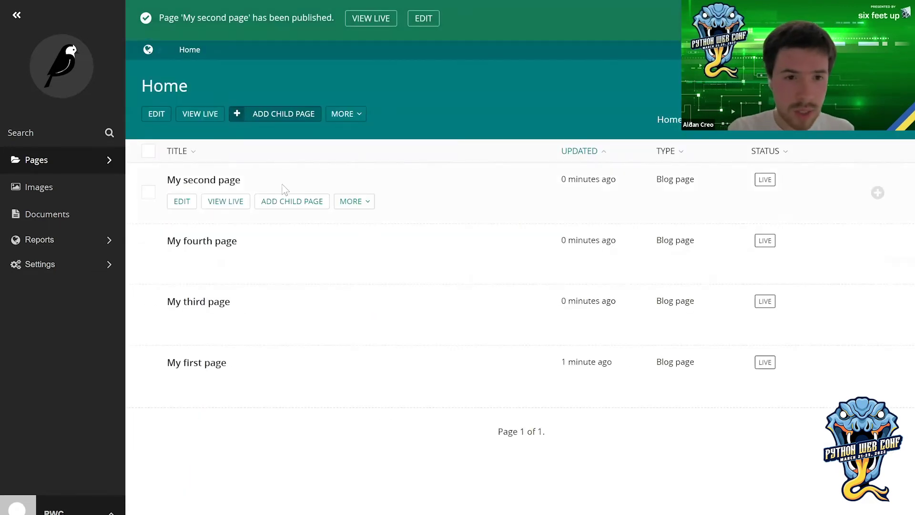
- Open "My fourth page" for editing and set its date to 2022-03-26
left_click(215, 250)
left_click(232, 293)
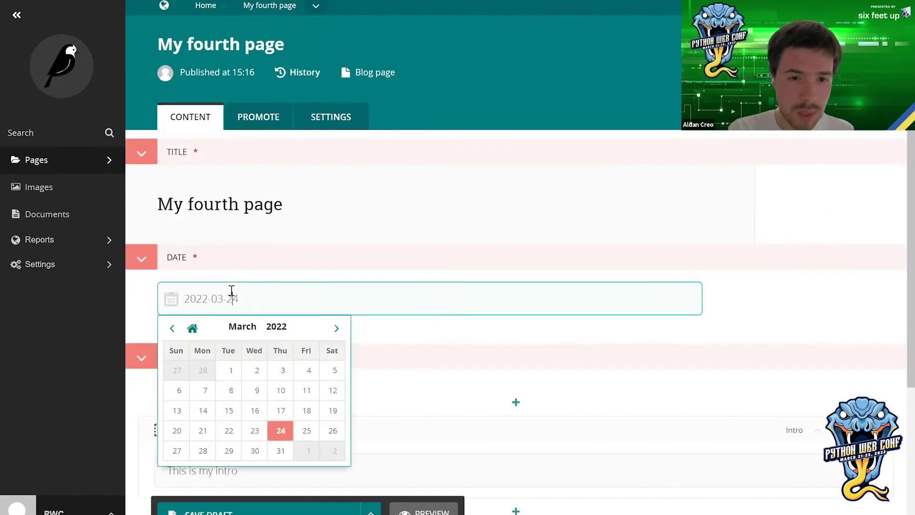
left_click(334, 434)
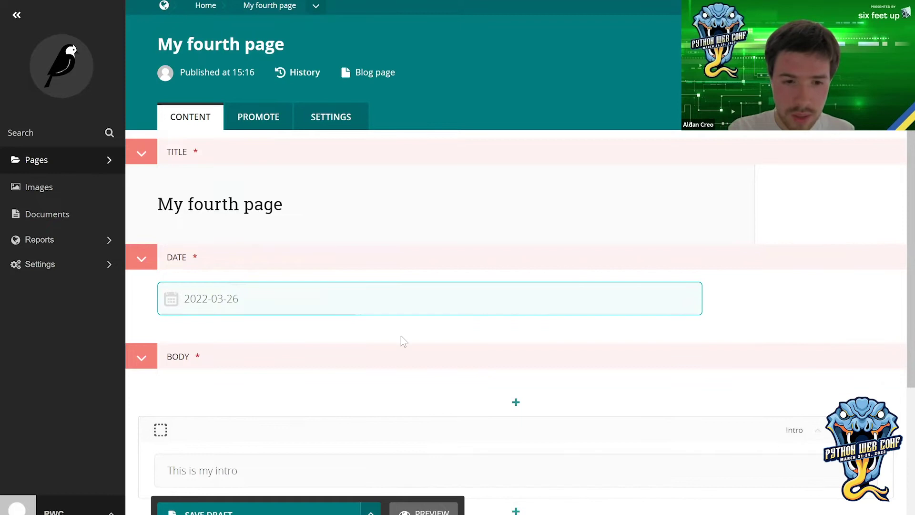
- Change the fourth page's Intro text to "This is my fourth intro" and publish the page
scroll(404, 342, "down", 2)
left_click(215, 381)
type("fourth")
key("BackSpace")
key("BackSpace")
key("BackSpace")
type("rth")
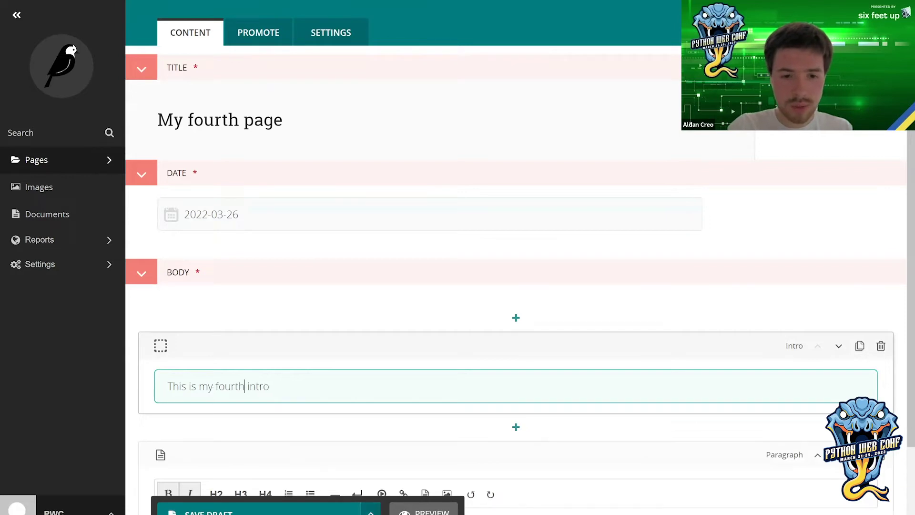
left_click(371, 511)
left_click(291, 462)
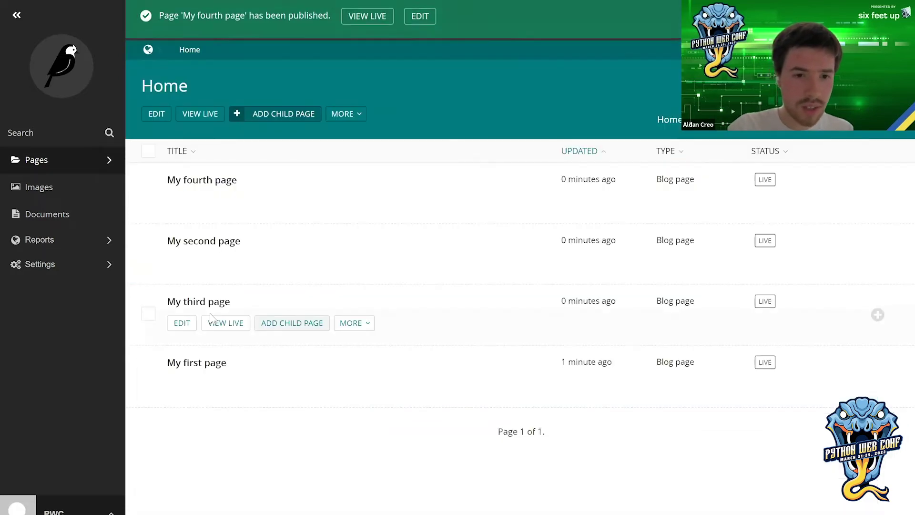
- Open "My third page" for editing and set its date to 2022-03-19
left_click(201, 307)
scroll(296, 378, "down", 1)
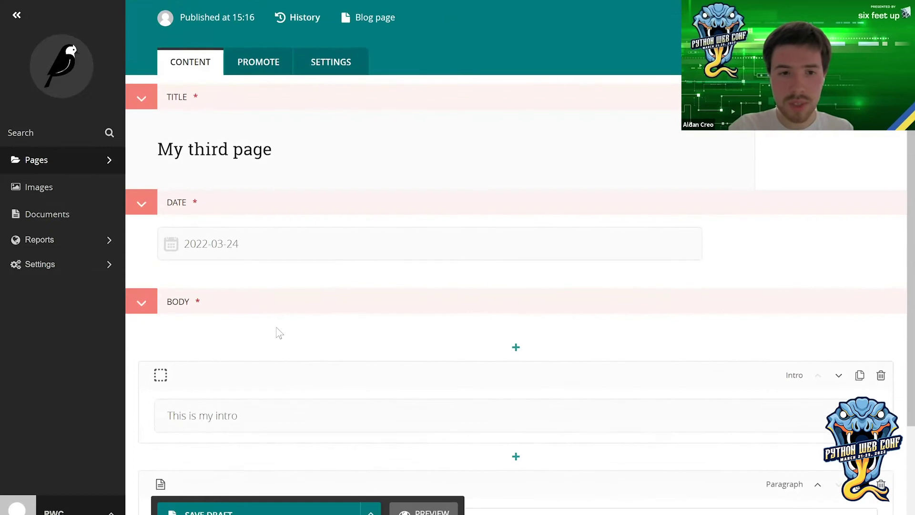
left_click(243, 244)
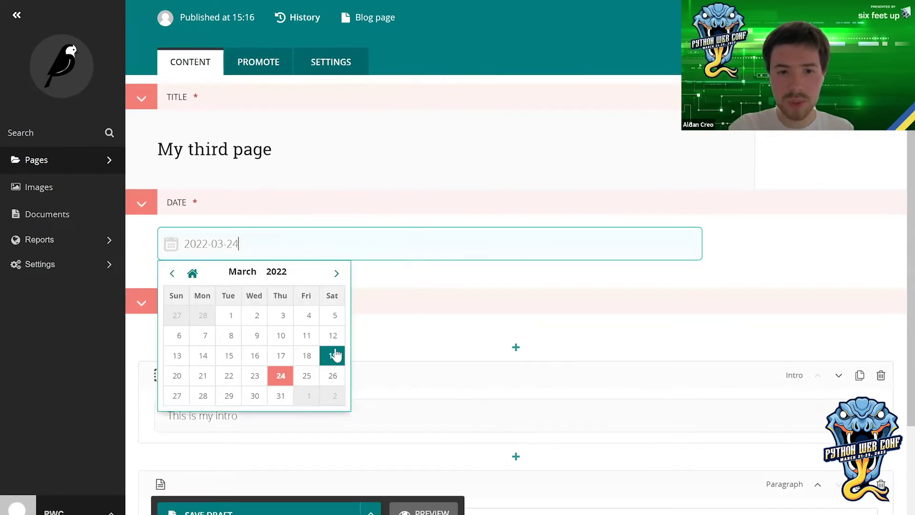
left_click(336, 355)
- Insert "beautiful" before "webpage" in the third page's paragraph and publish the page
scroll(338, 361, "down", 3)
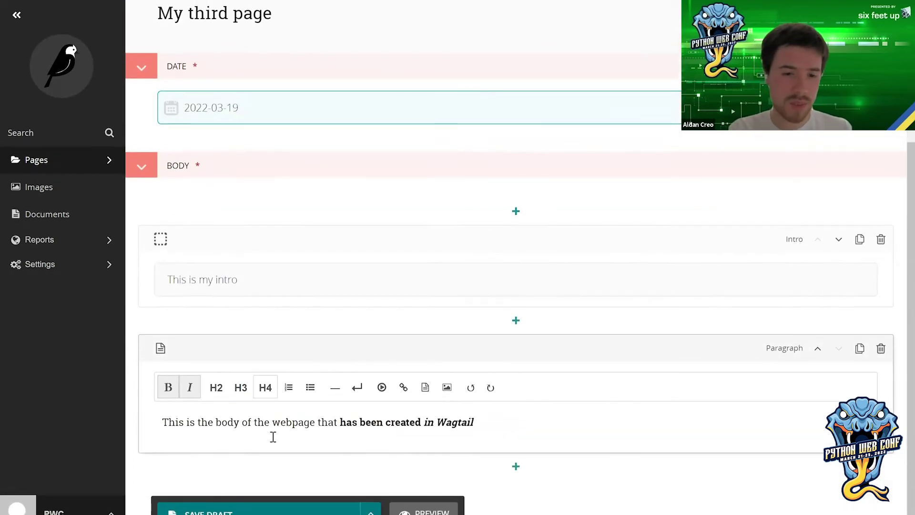
left_click(274, 422)
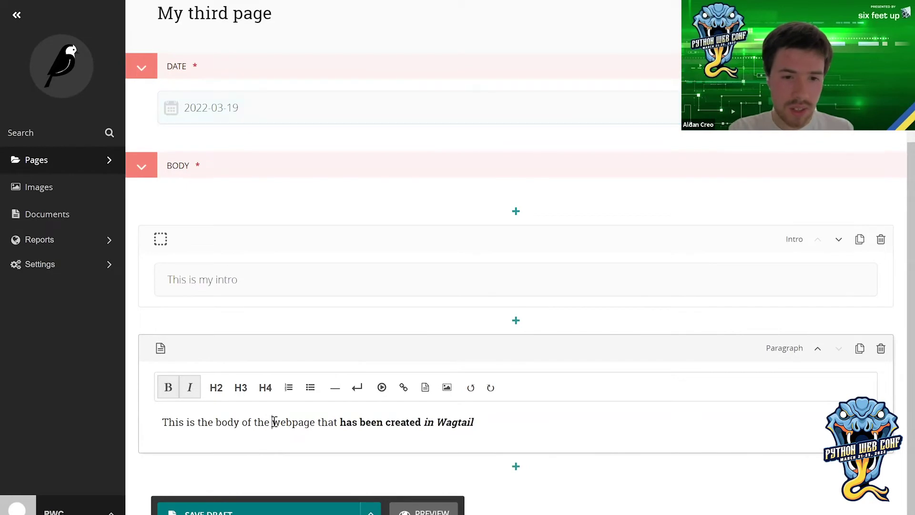
type("beautiful")
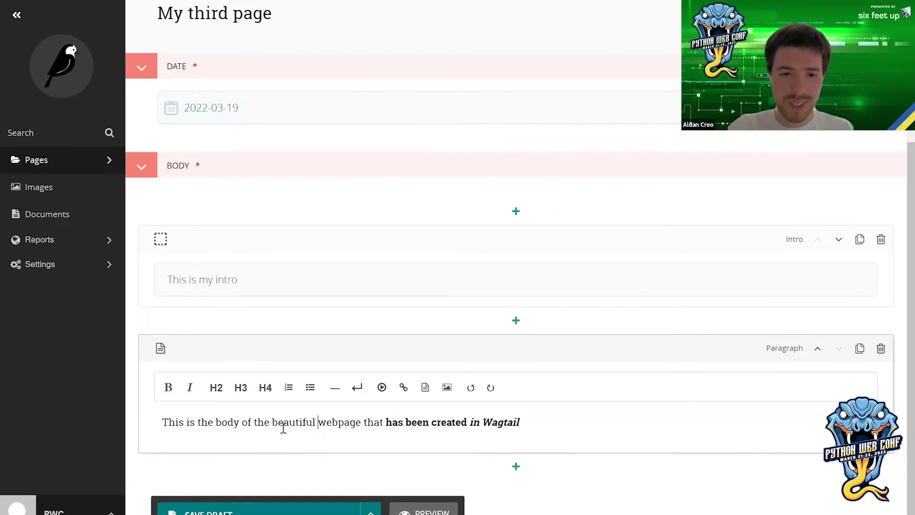
left_click(371, 511)
left_click(313, 476)
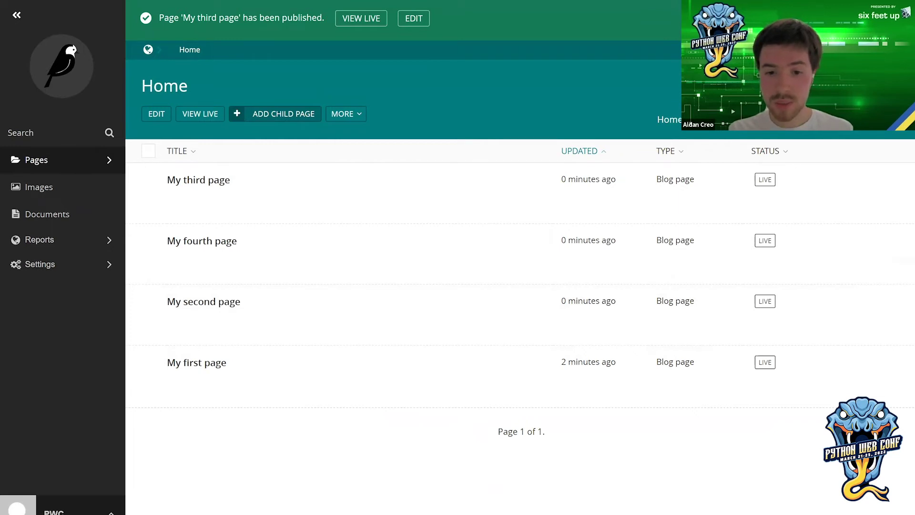
- Switch to the PowerPoint presentation, show the "Set up search" slide, and return to the Wagtail admin
key("alt+Tab")
key("Down")
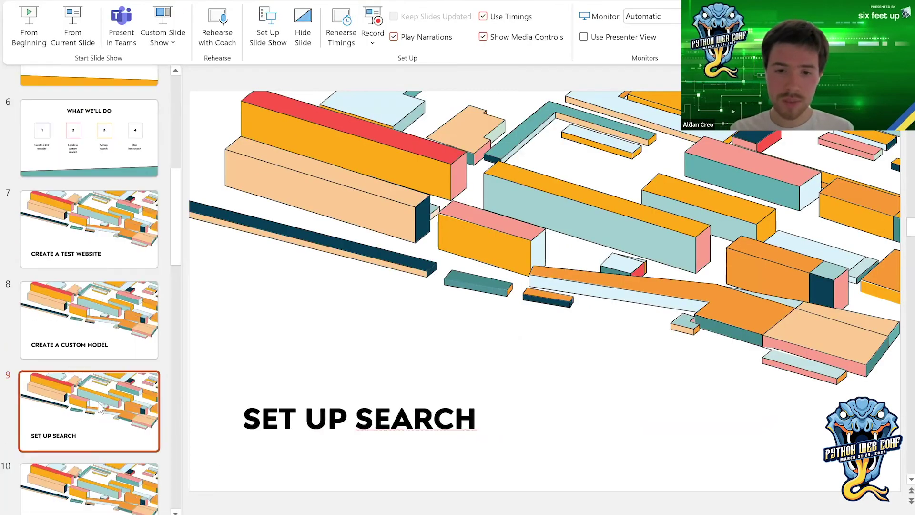
key("alt+Tab")
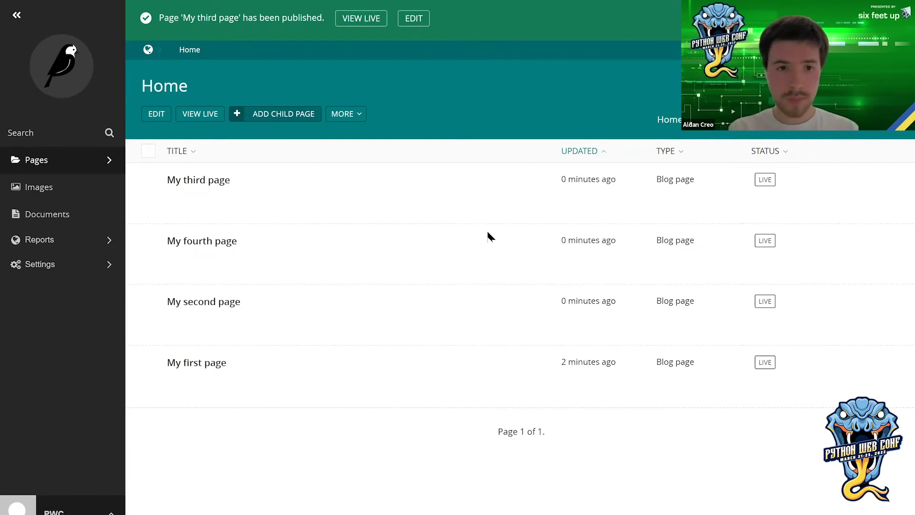
- Switch to the terminal editor and begin a search_fields list extending Page.search_fields below content_panels in the BlogPage class
key("alt+Tab")
key("Tab")
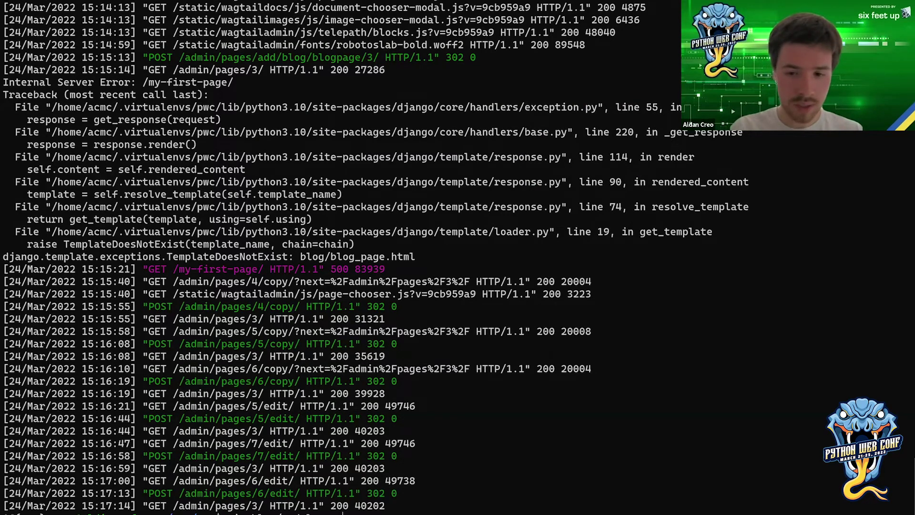
key("alt+Tab")
key("Escape")
key("j")
key("o")
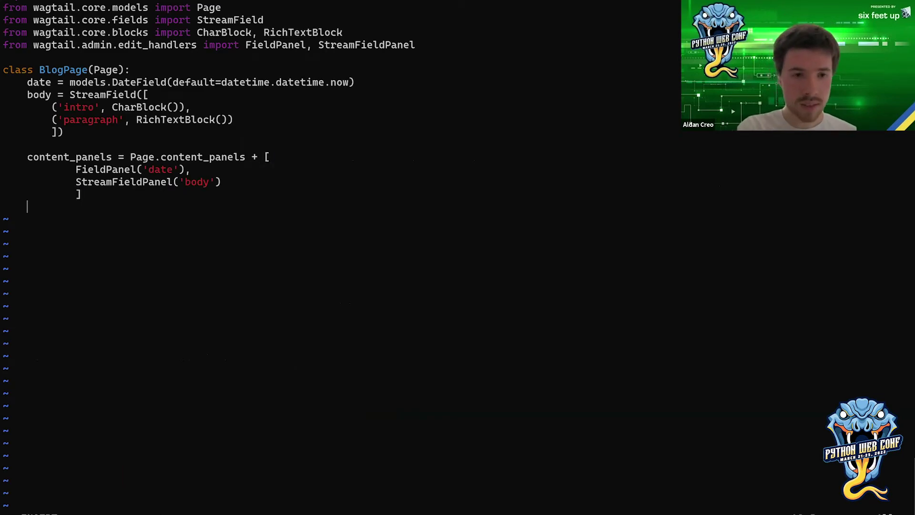
key("Return")
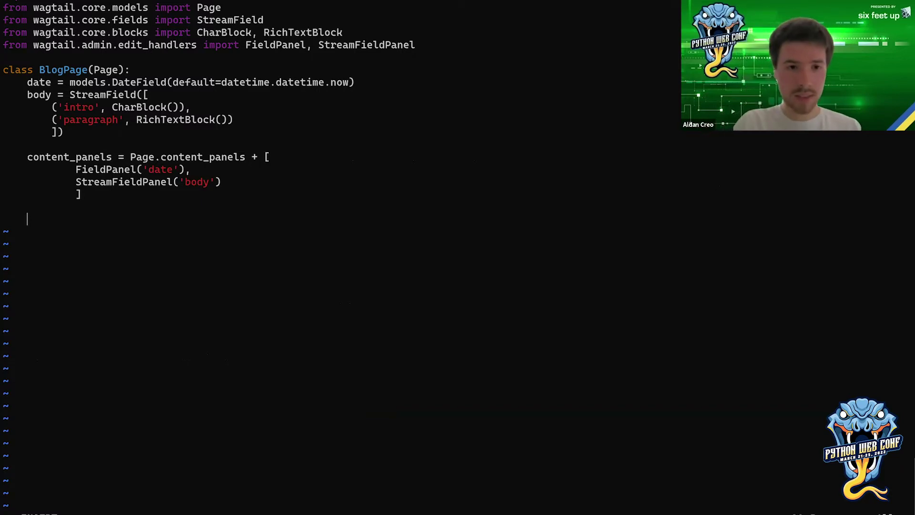
type("e")
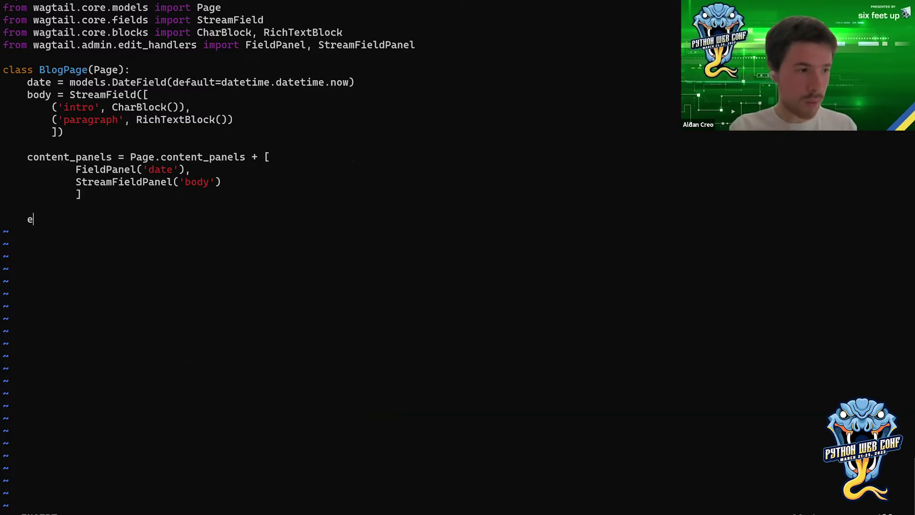
key("BackSpace")
type("search_fields")
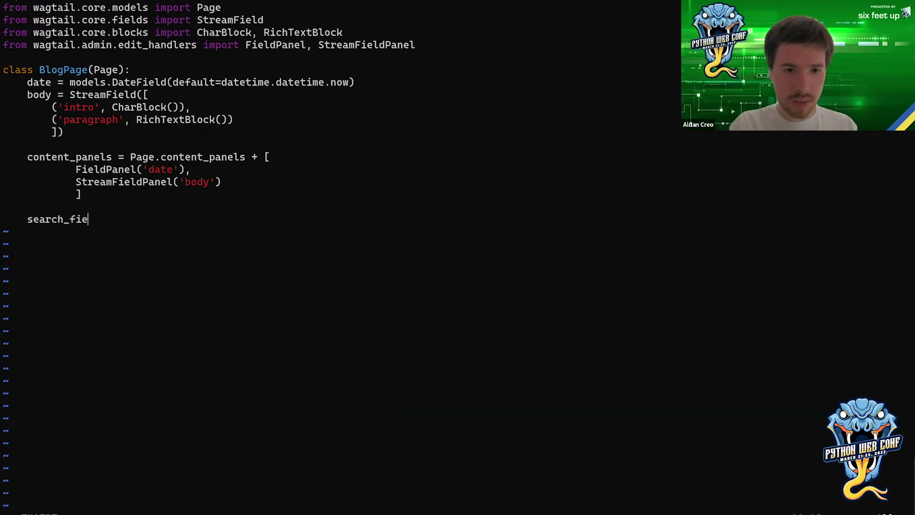
type(" = Page.sear")
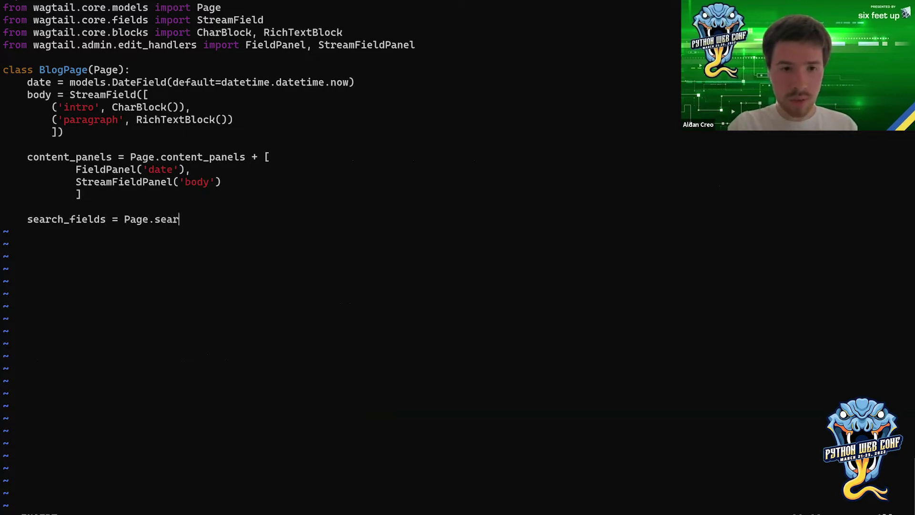
type("ch_field")
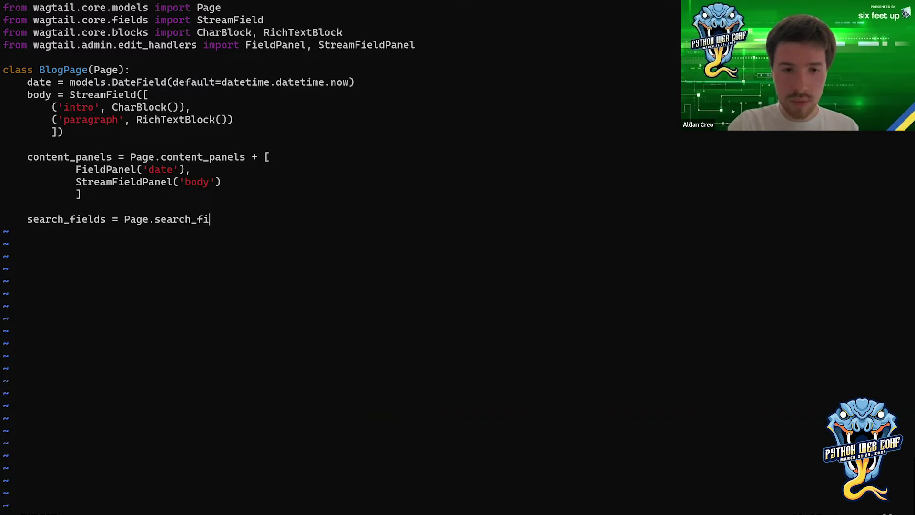
type("s")
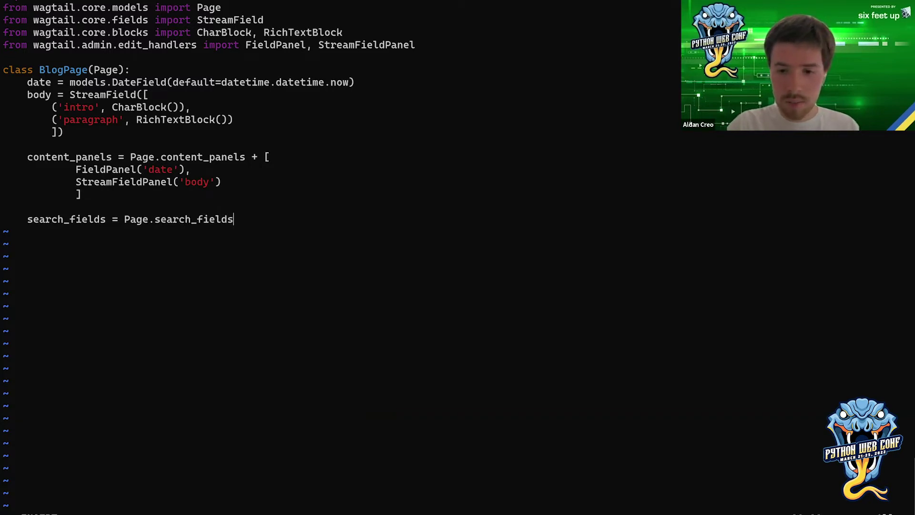
type(" + [")
key("Return")
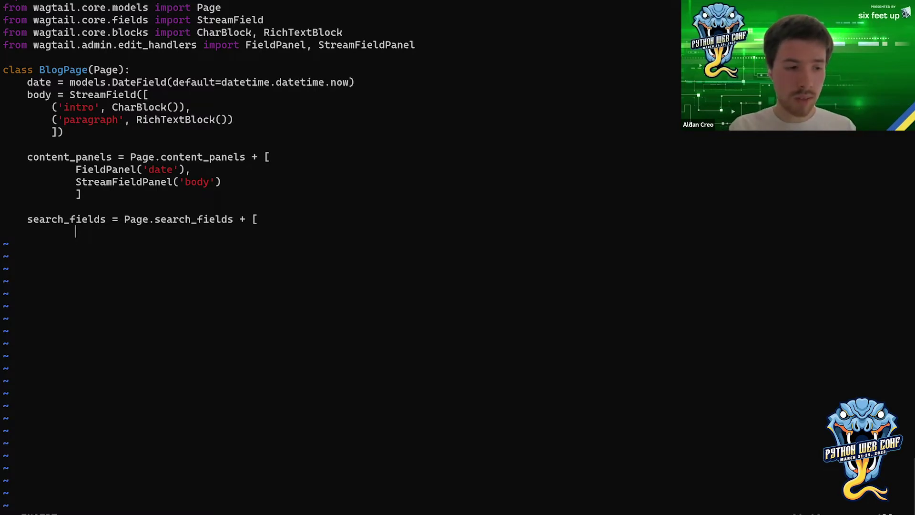
type("S")
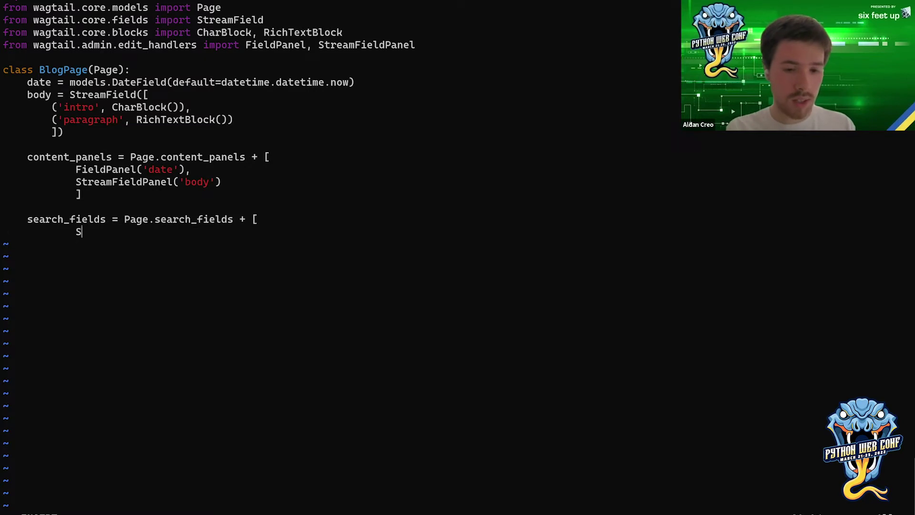
key("BackSpace")
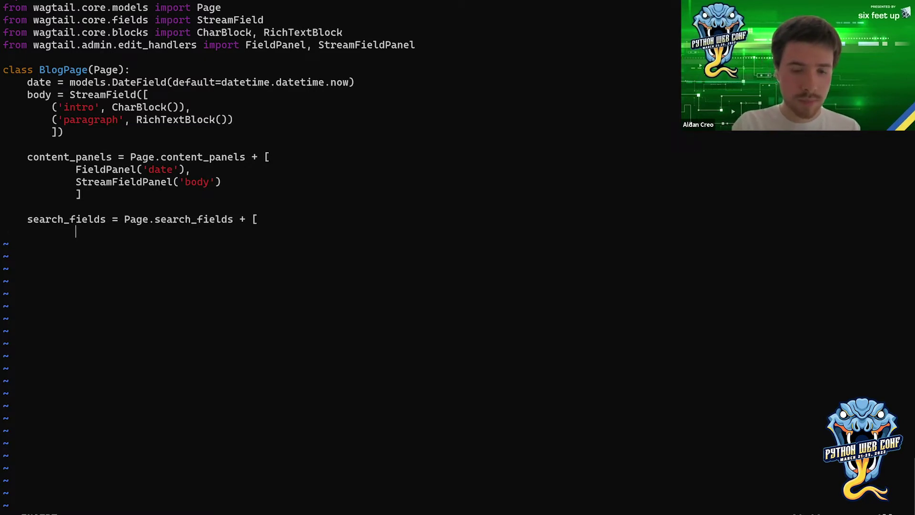
- Add the line "from wagtail.search import index" below the existing Wagtail imports
key("Up")
key("Up")
key("Up")
key("Up")
key("Up")
key("Up")
key("Up")
key("Up")
key("Up")
key("Up")
key("Up")
key("Up")
key("Up")
key("Up")
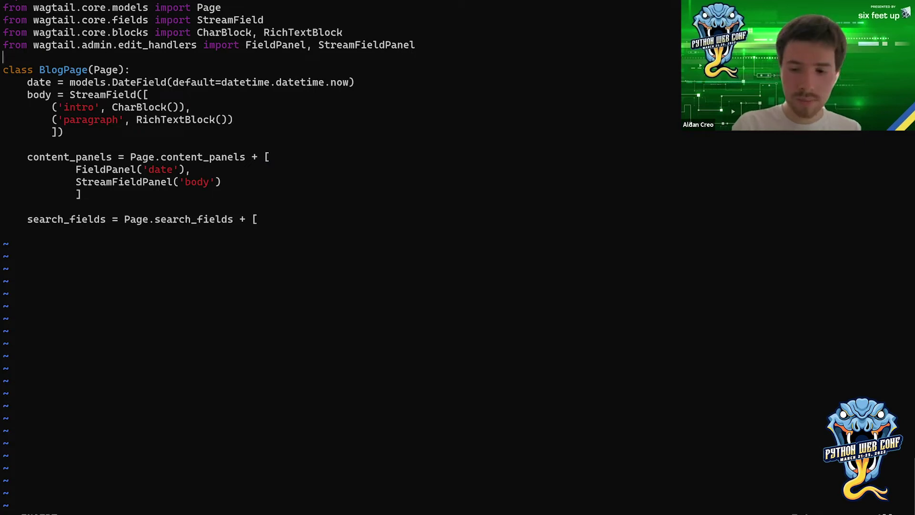
key("Return")
key("Up")
type("from wagtail")
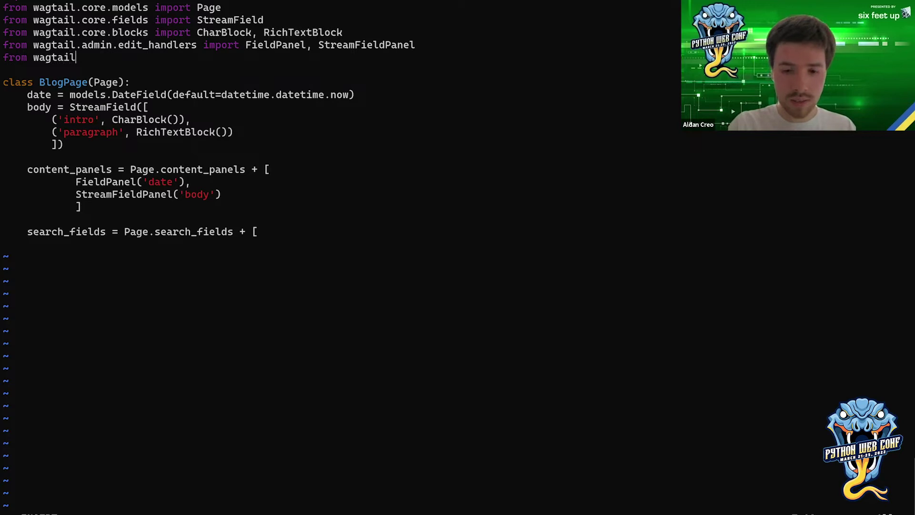
type(".search")
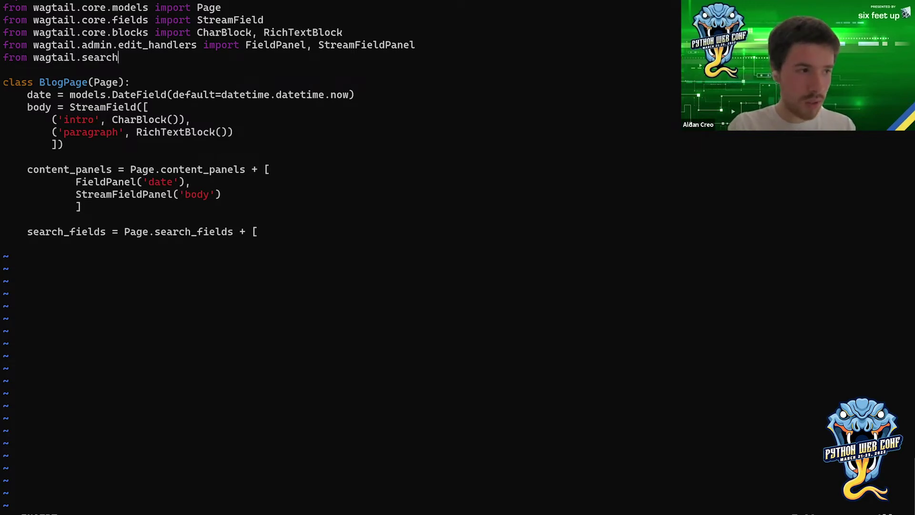
type(" im")
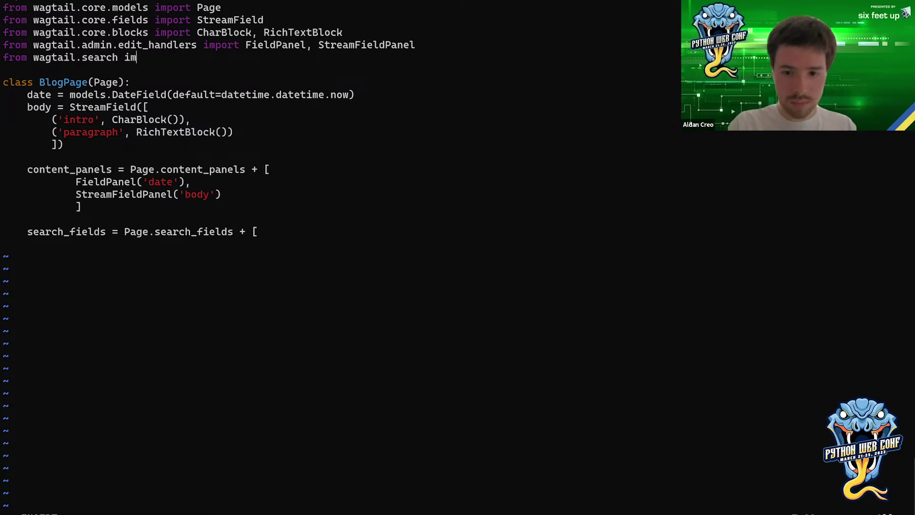
type("port index")
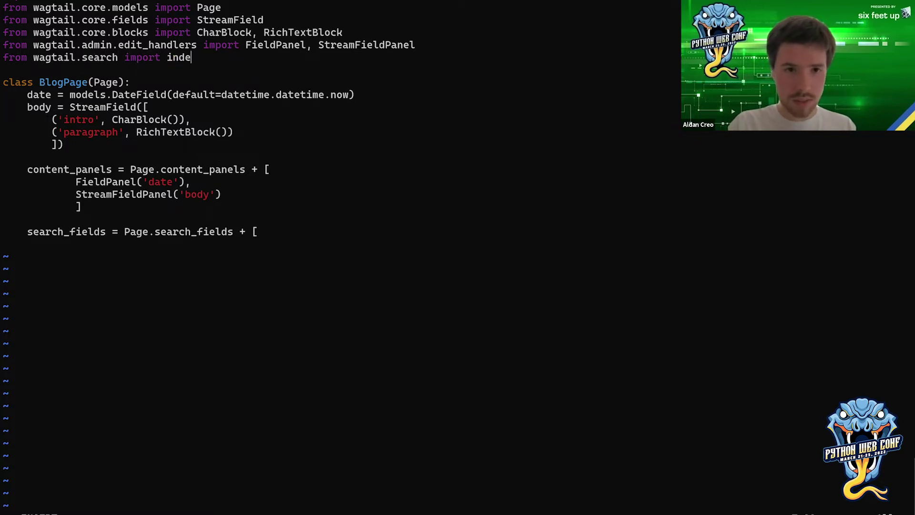